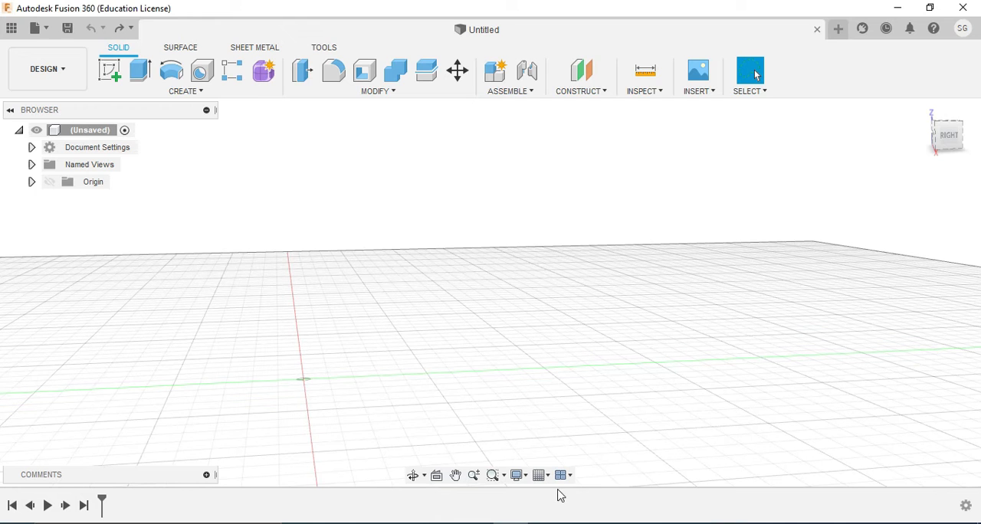
Check the Exercise 3 bearing drawing in Adobe Reader, and start a sketch on the horizontal XY plane in Fusion 360
key("alt+Tab")
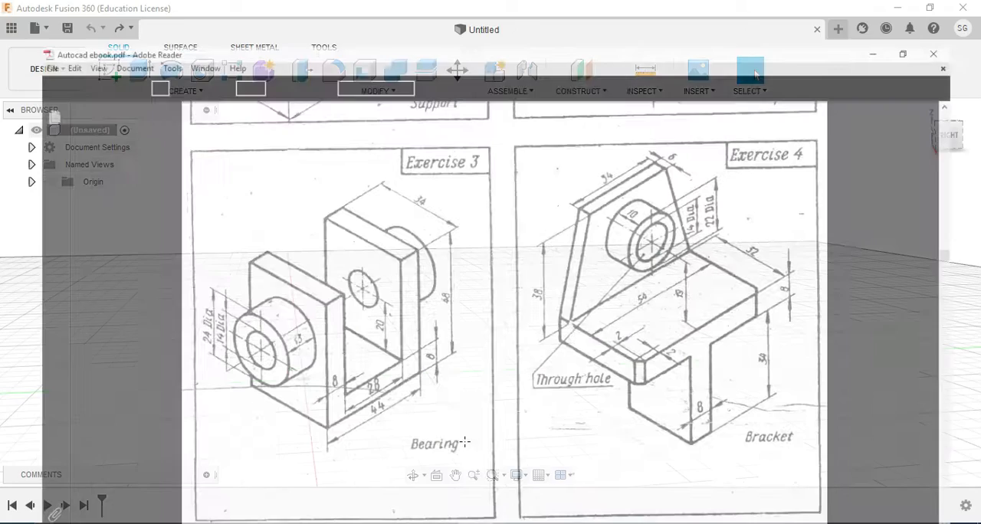
left_click(367, 283)
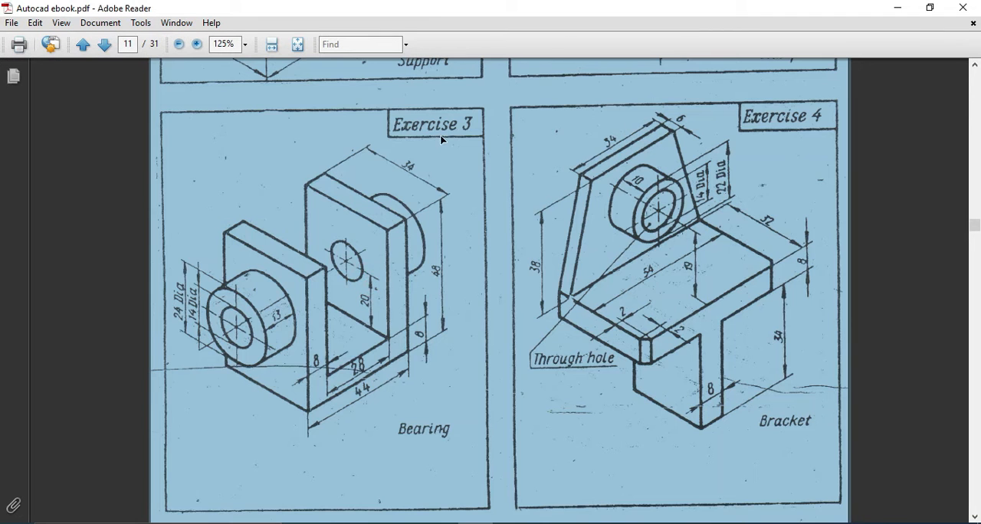
left_click(340, 262)
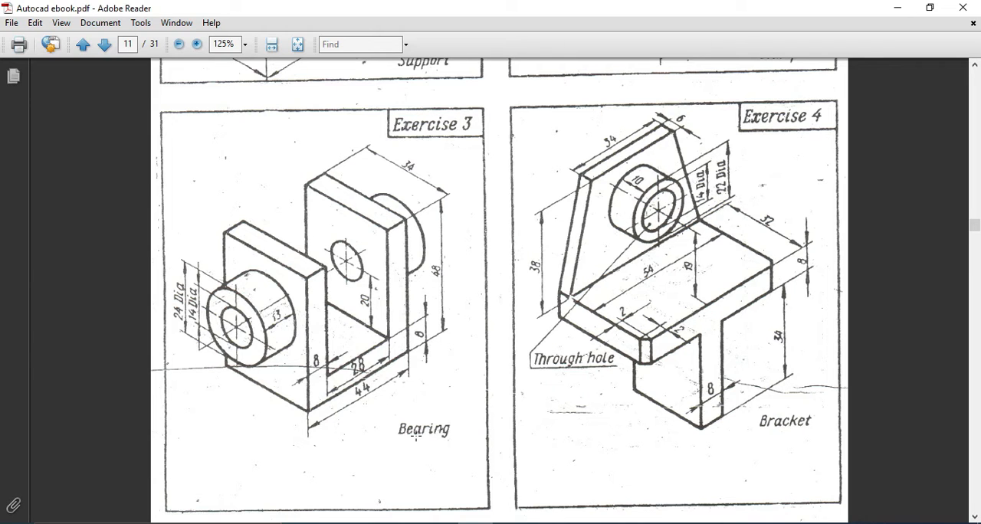
key("alt+Tab")
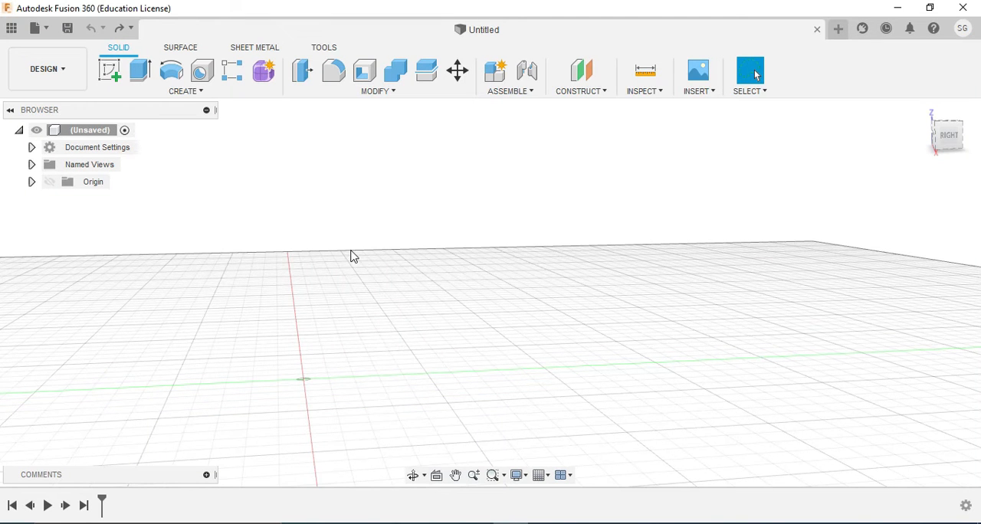
left_click(110, 70)
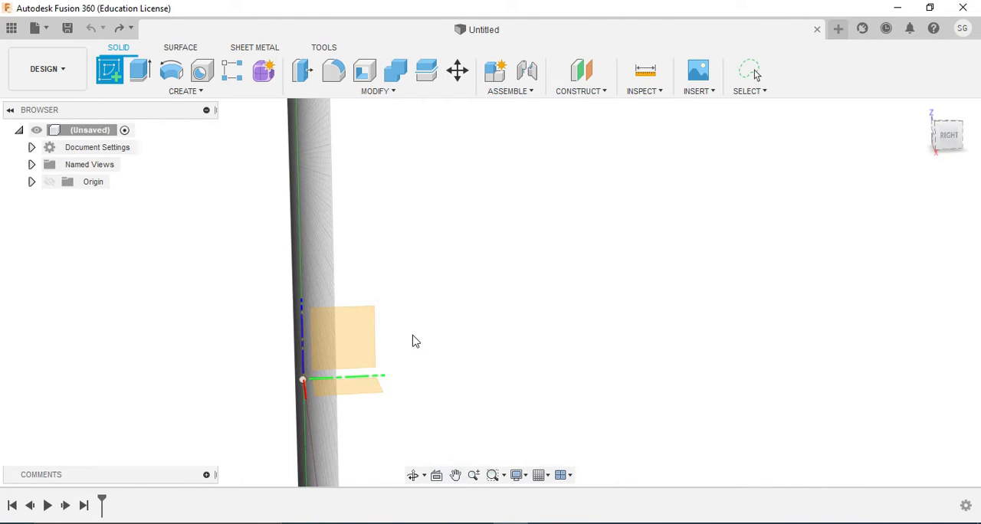
left_click(948, 118)
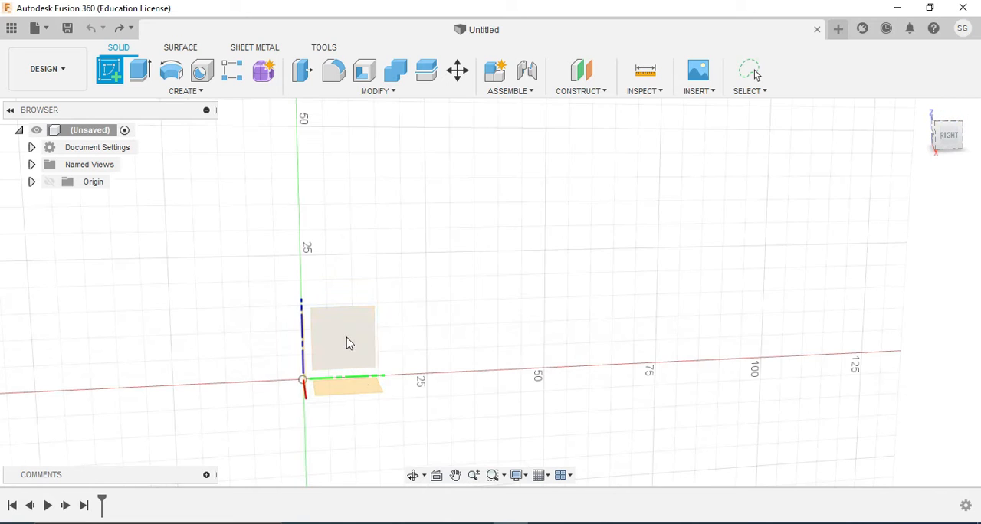
left_click(361, 385)
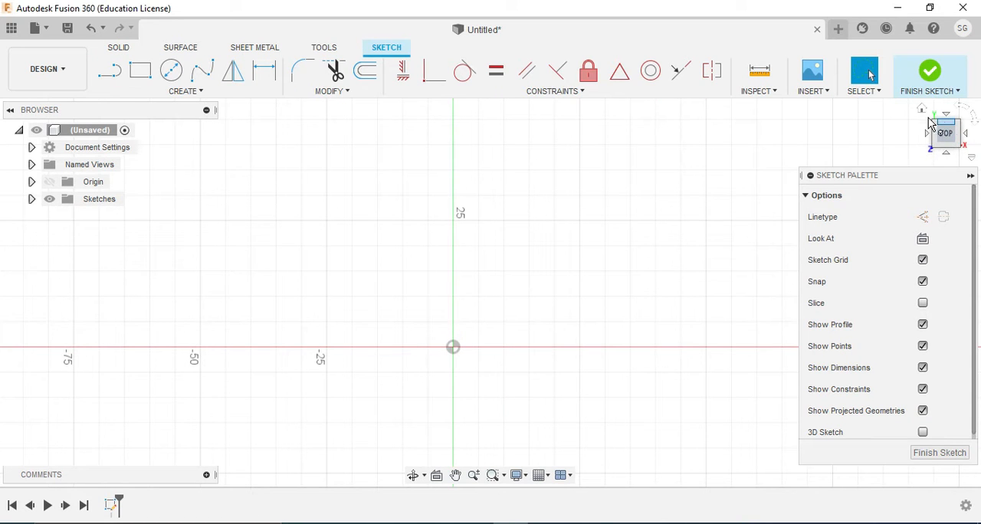
left_click(923, 109)
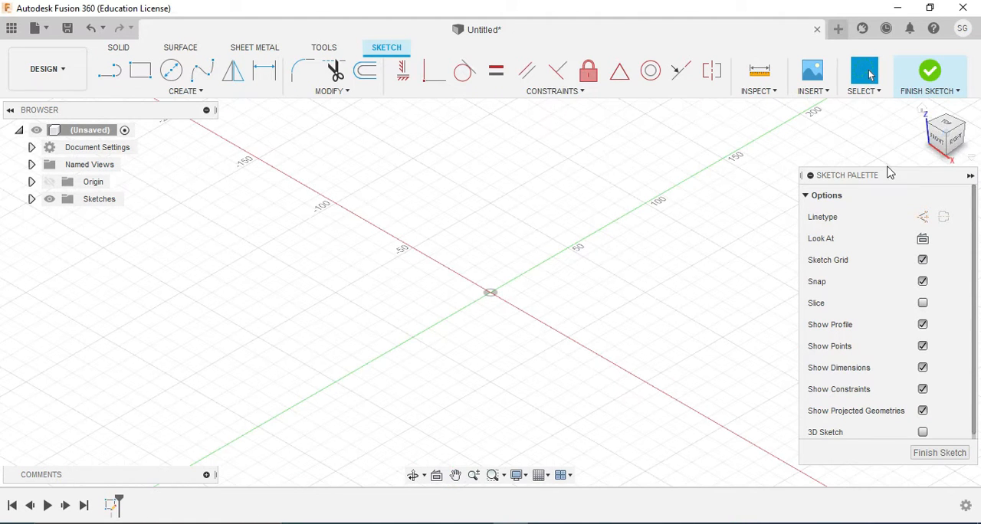
left_click(950, 127)
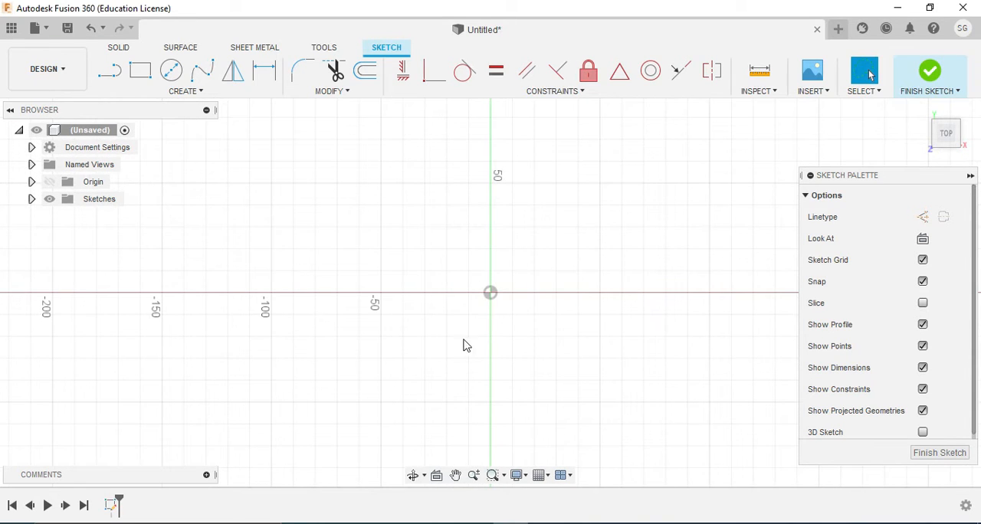
left_click(486, 279)
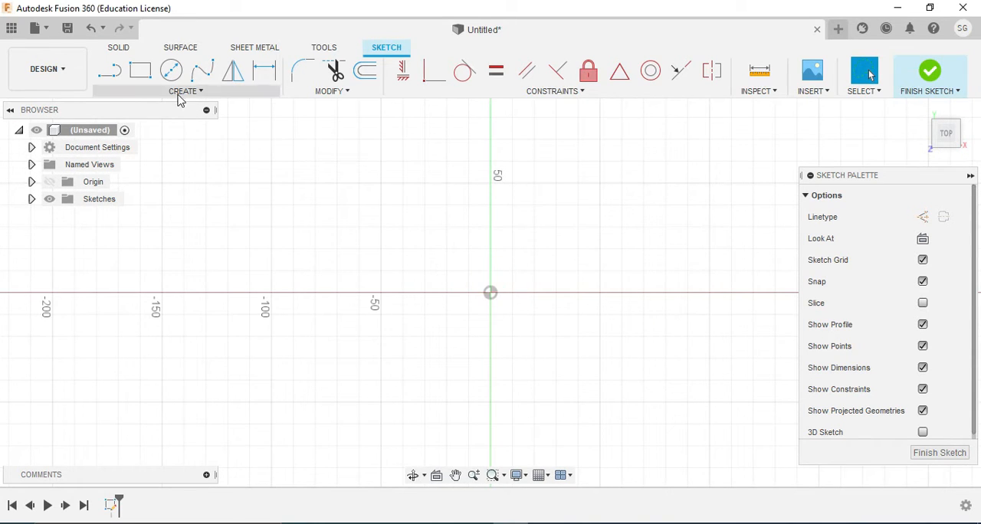
Sketch a center rectangle about 114 mm wide and 52 mm high, centered on the origin
left_click(139, 81)
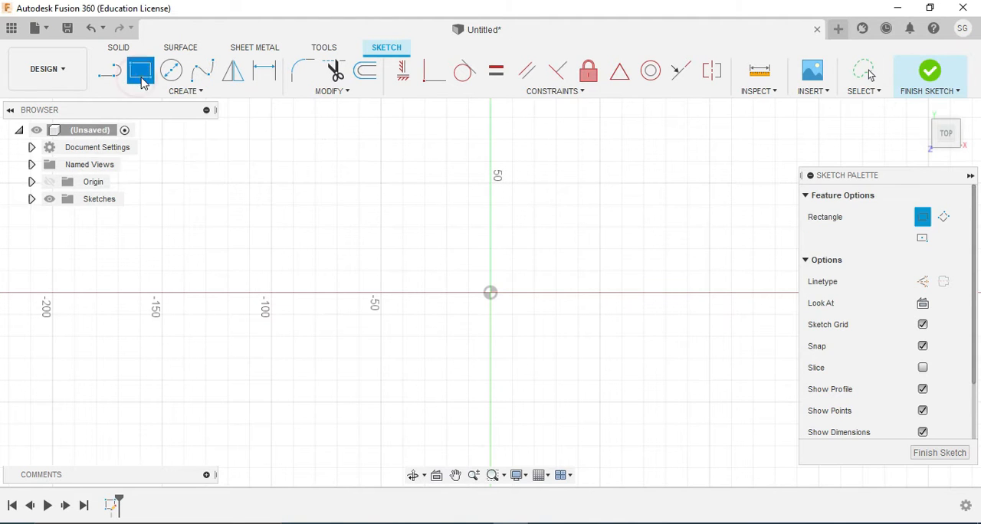
left_click(923, 239)
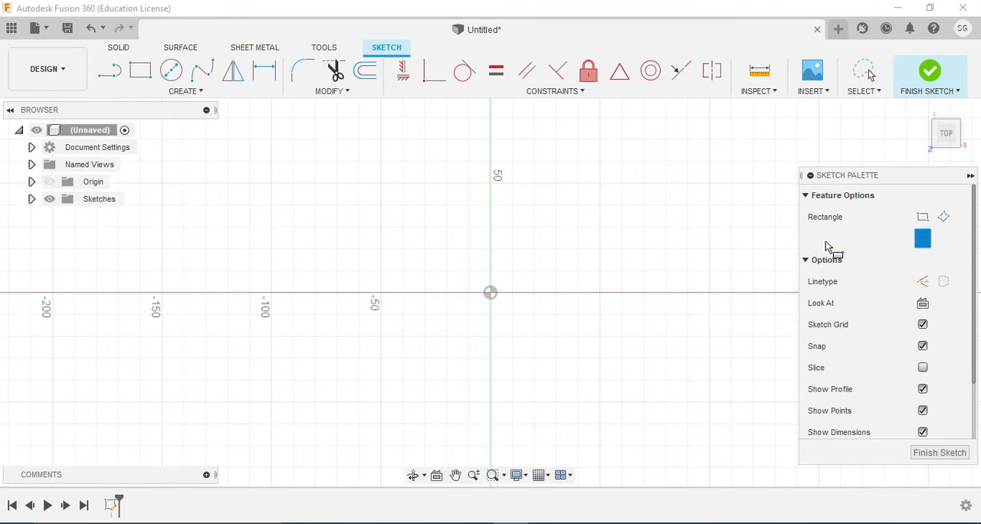
left_click(490, 293)
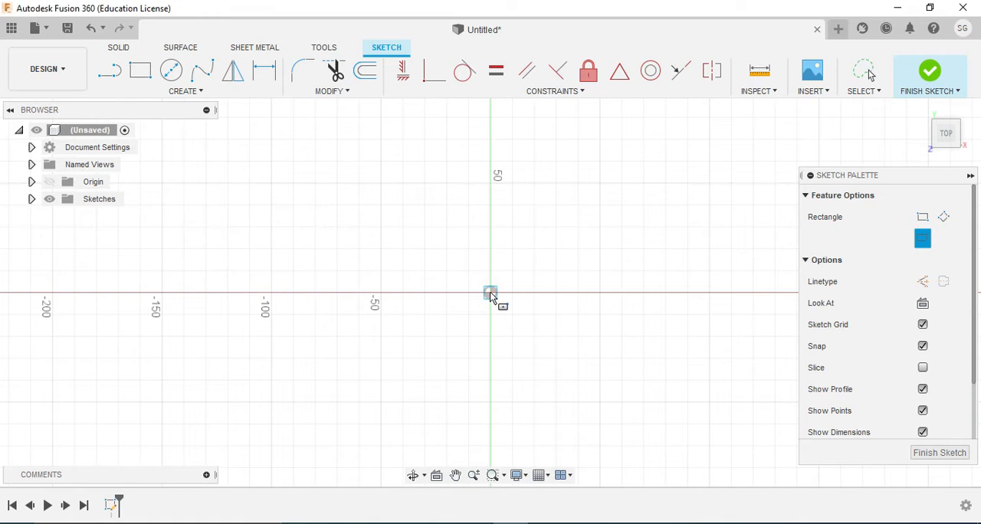
left_click(615, 240)
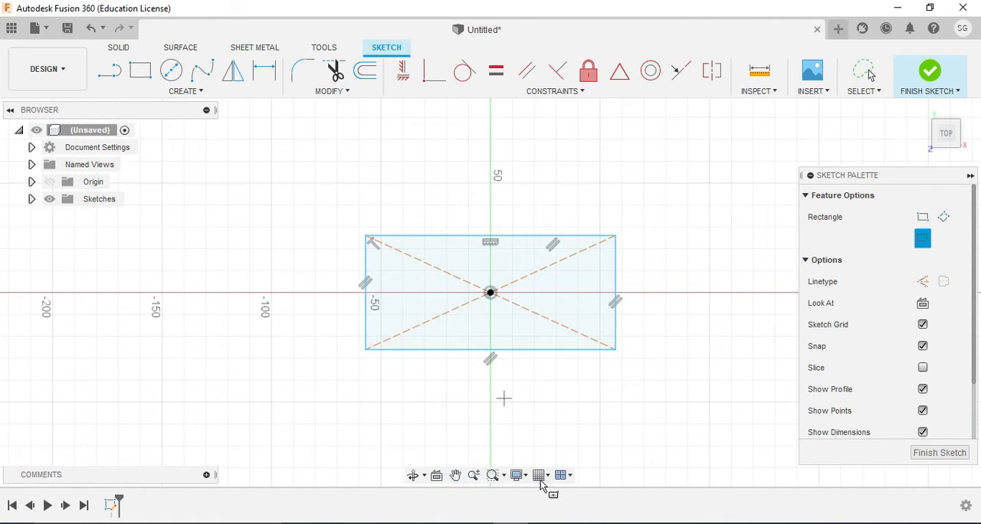
Consult the bearing drawing in Adobe Reader and dimension the rectangle's vertical side in Fusion 360 to 34 mm
key("alt+Tab")
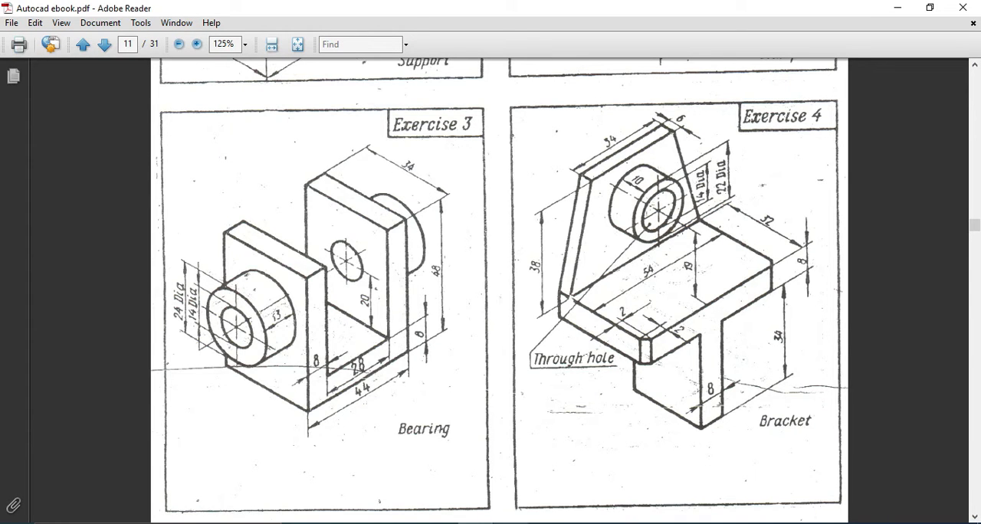
key("alt+Tab")
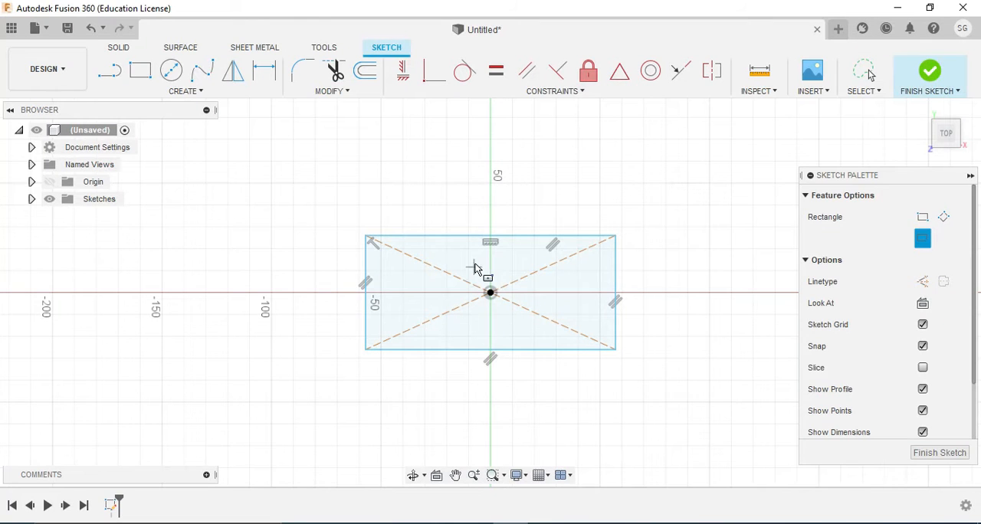
right_click(366, 263)
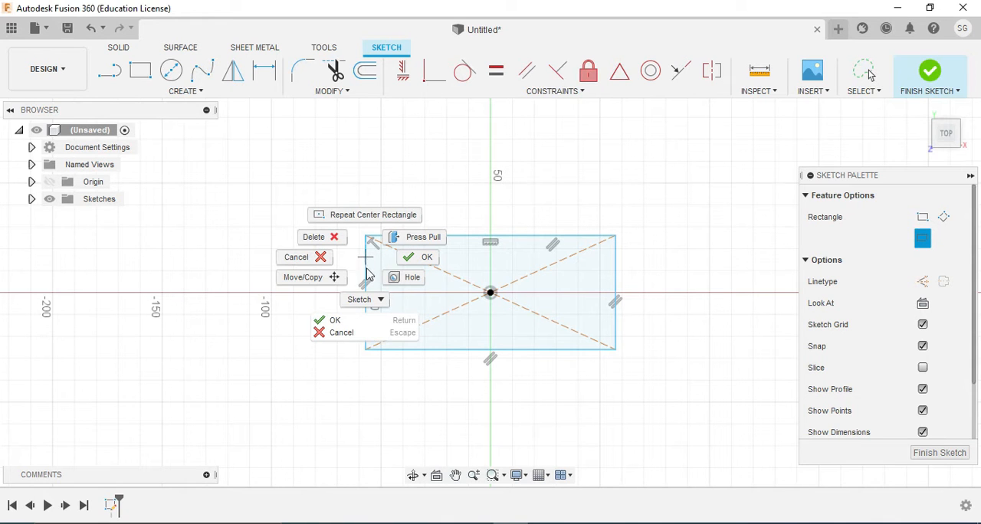
left_click(365, 300)
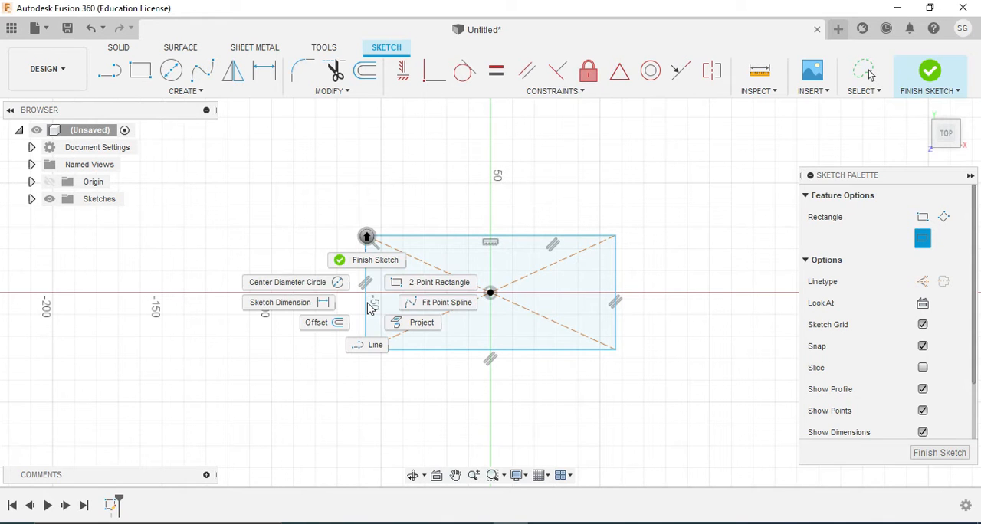
left_click(309, 303)
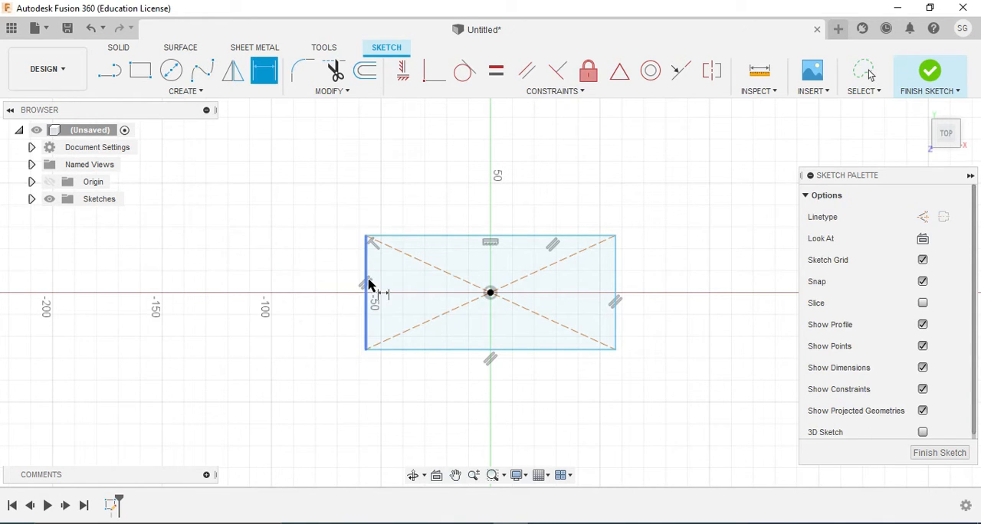
left_click(366, 284)
left_click(327, 286)
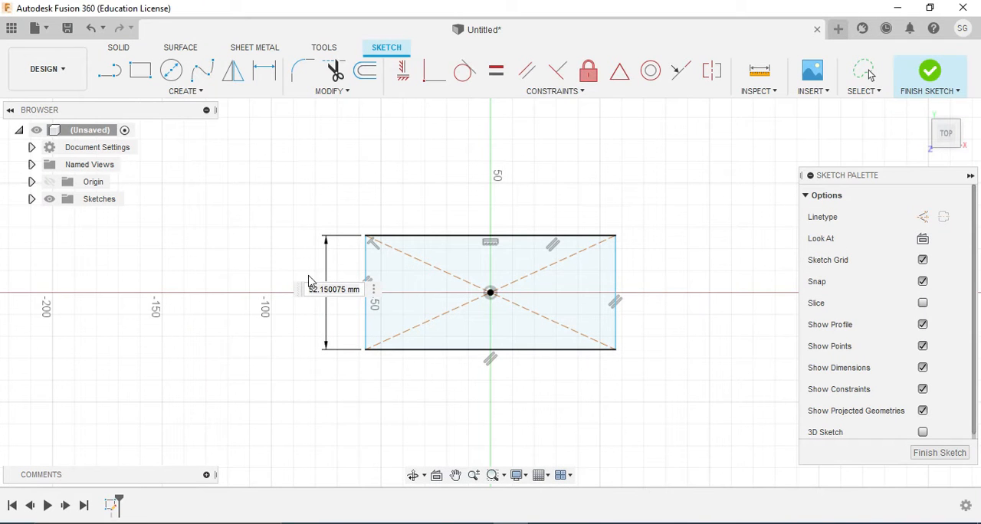
left_click_drag(306, 288, 363, 292)
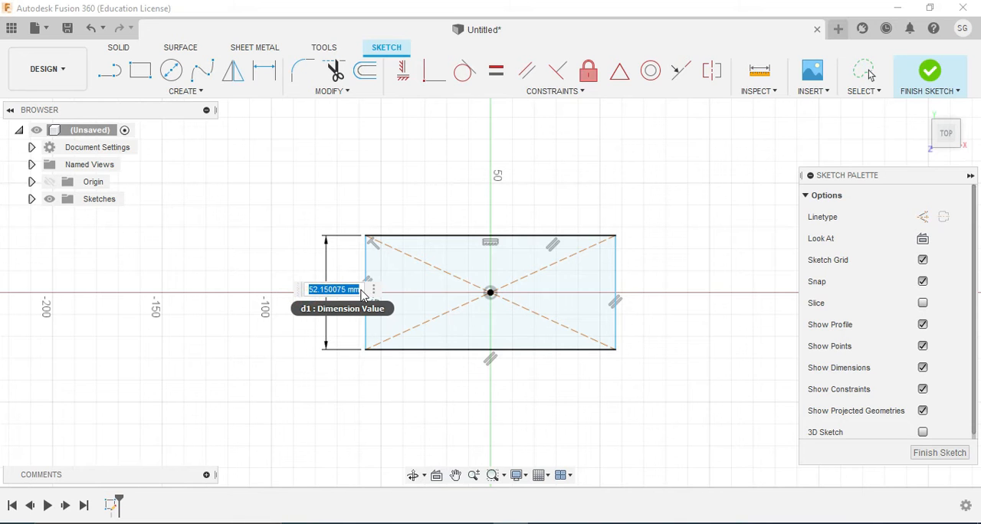
type("34")
key("Return")
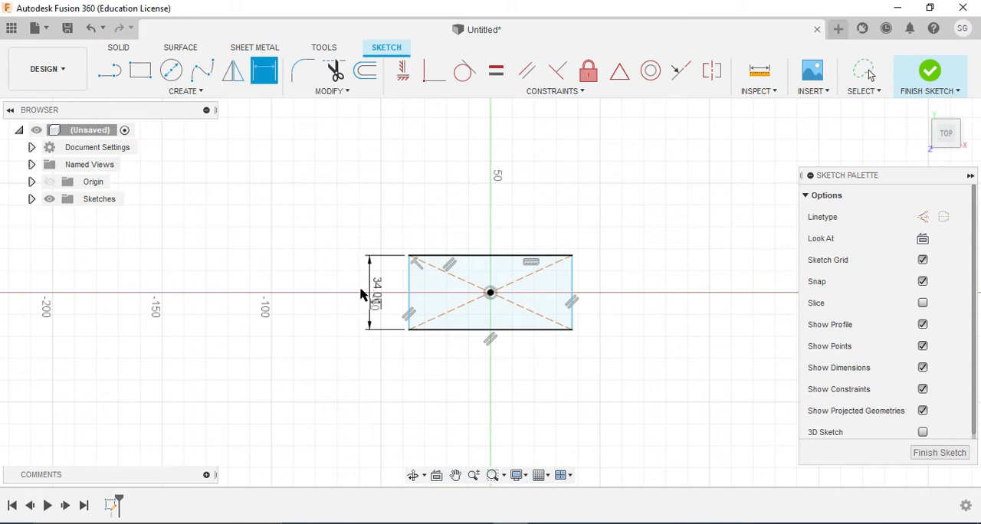
Dimension the rectangle's horizontal side to 44 mm and finish the sketch
left_click(491, 334)
left_click(493, 367)
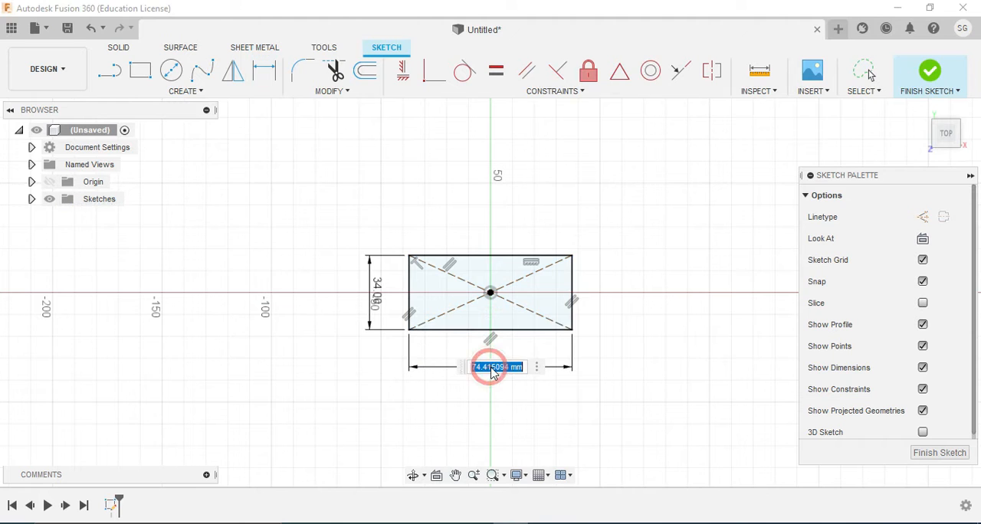
type("44")
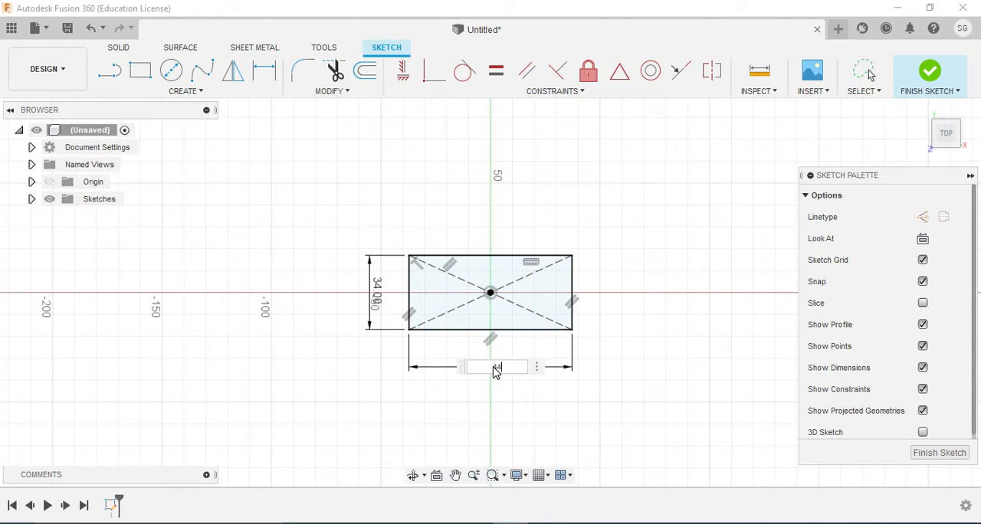
key("Return")
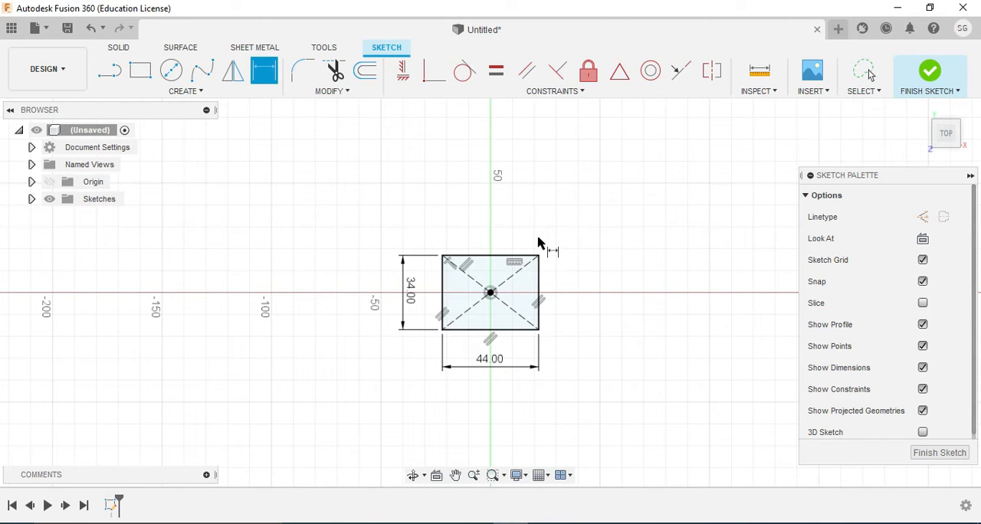
left_click(935, 452)
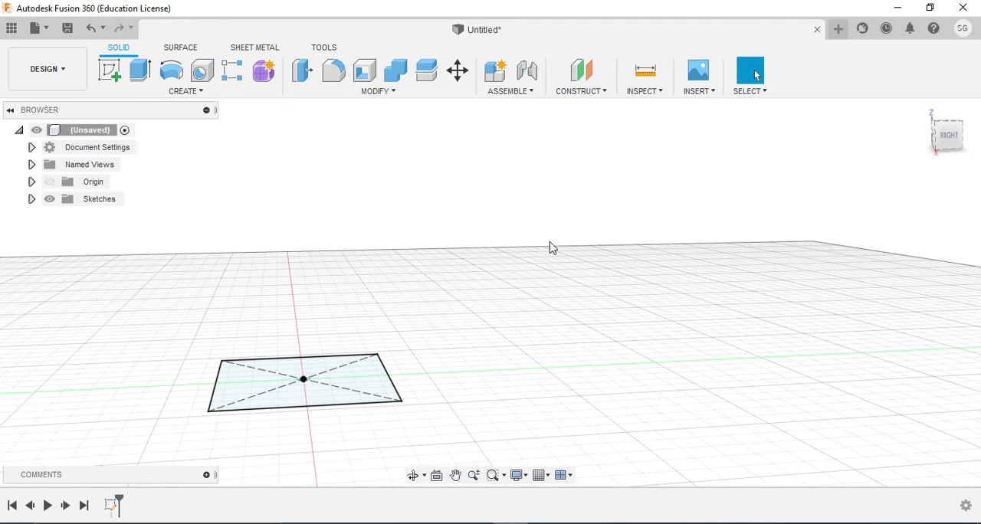
Extrude the rectangle upward into a solid base plate with the base thickness given in the bearing drawing
left_click(140, 71)
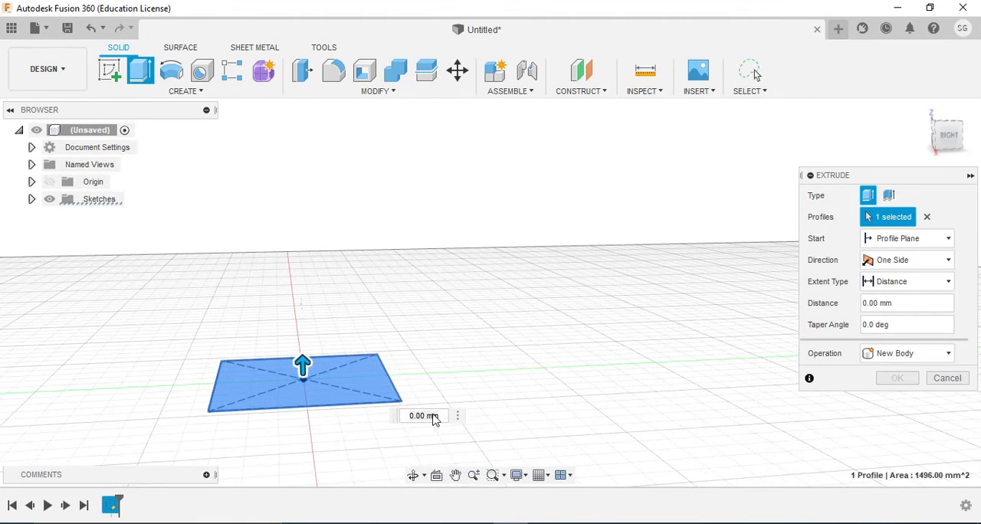
double_click(416, 420)
type("4")
key("Return")
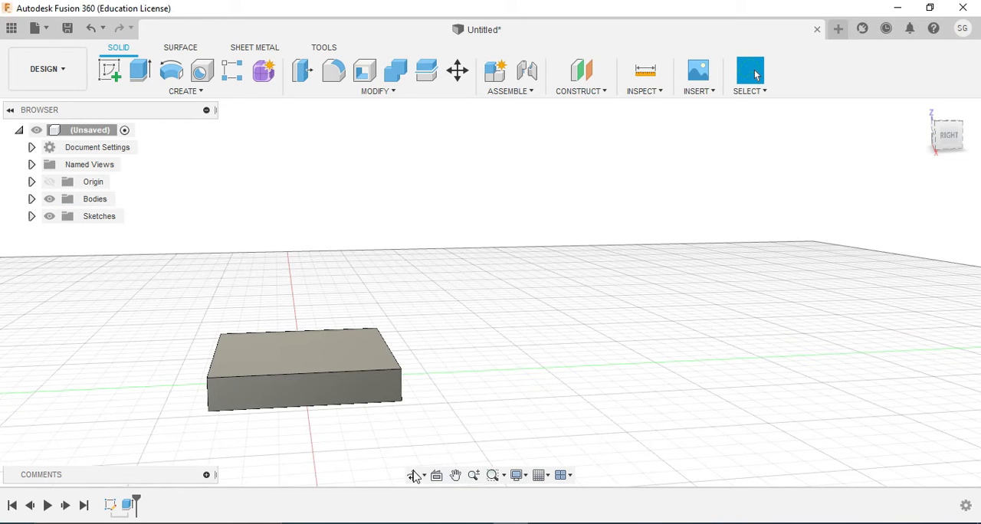
Recheck the bearing drawing in Adobe Reader and start a new sketch on the base plate's top face in Fusion 360
left_click(412, 475)
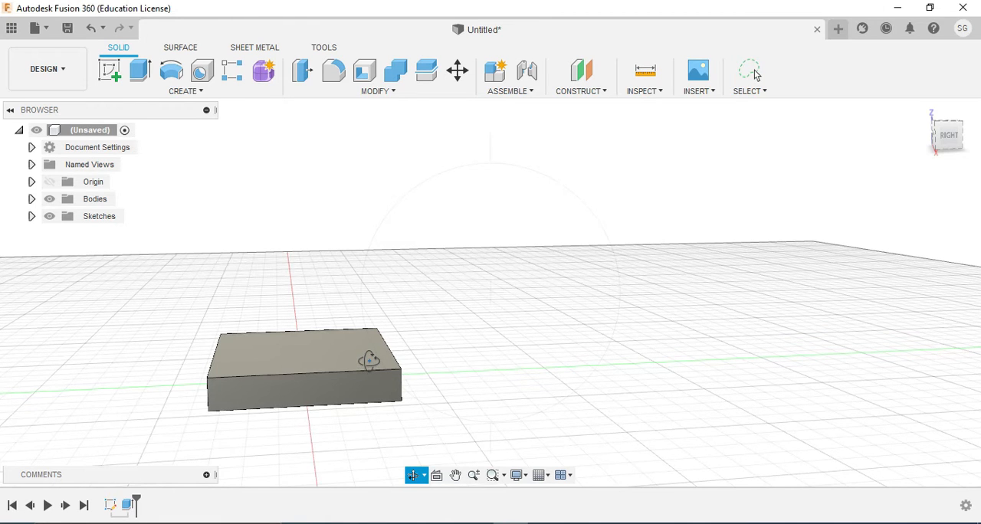
left_click_drag(365, 349, 258, 386)
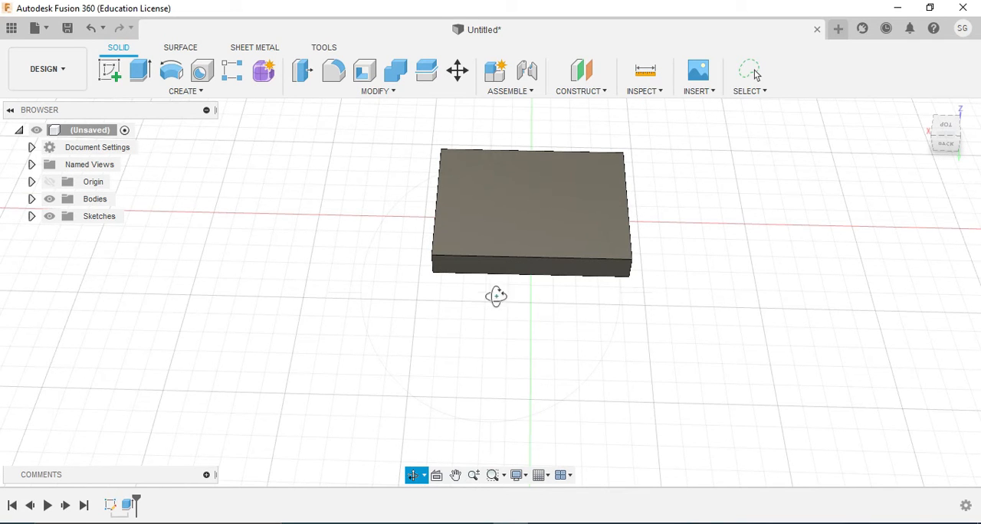
key("Escape")
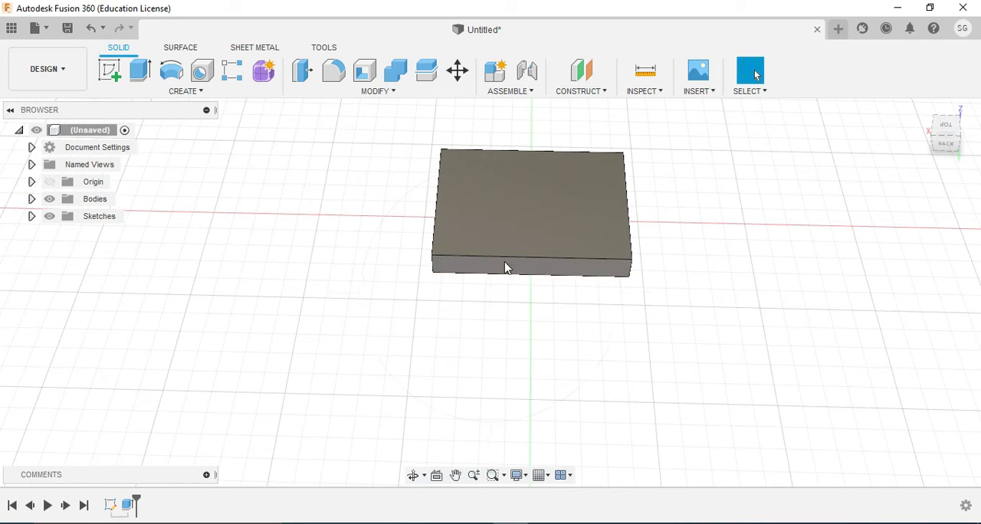
mouse_move(442, 523)
left_click(476, 434)
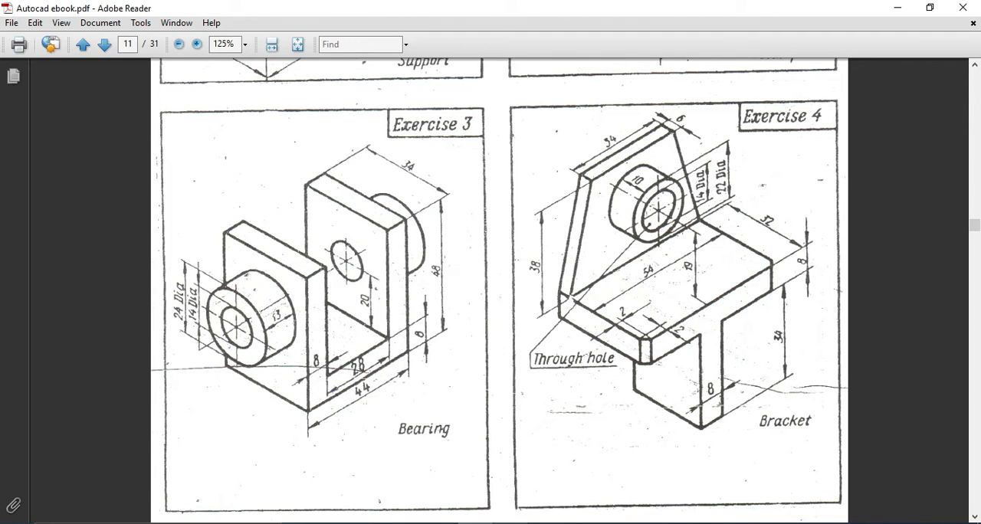
left_click(510, 523)
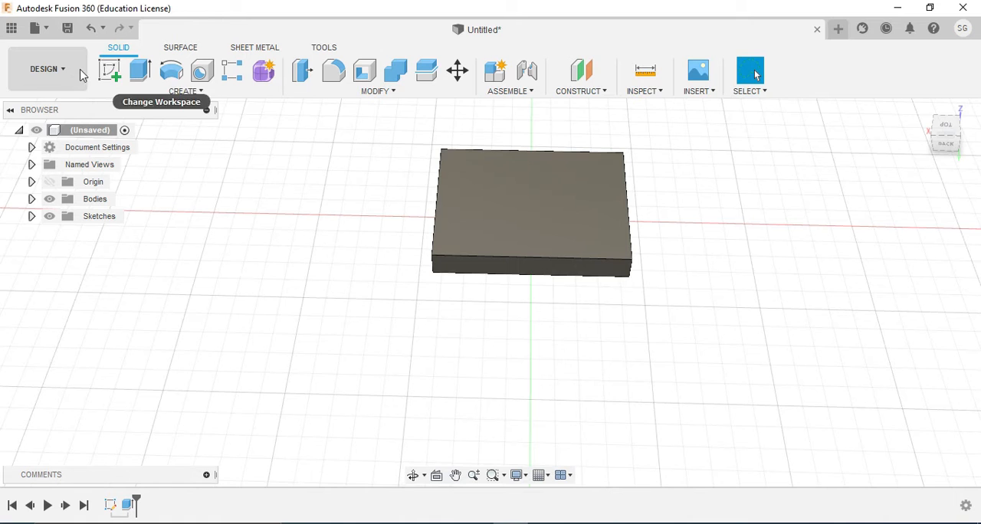
left_click(108, 71)
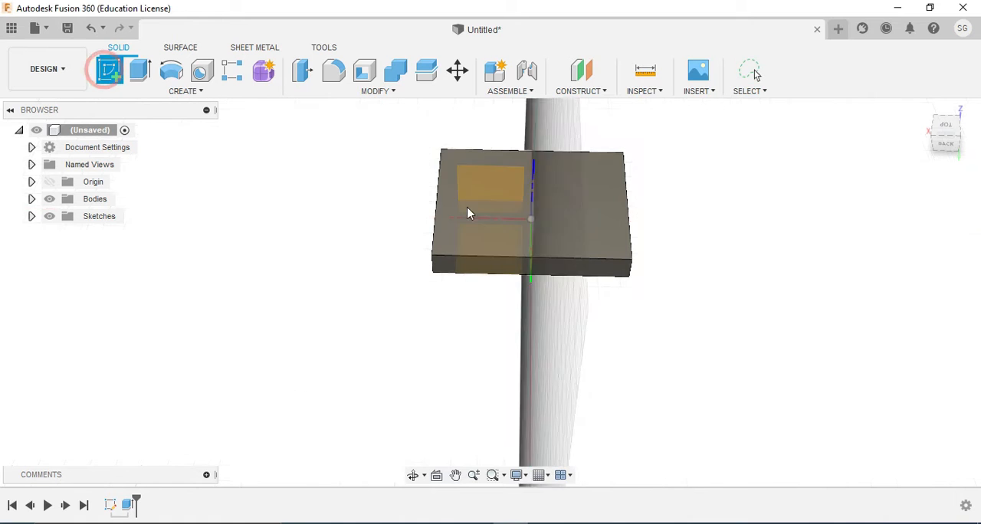
left_click(549, 224)
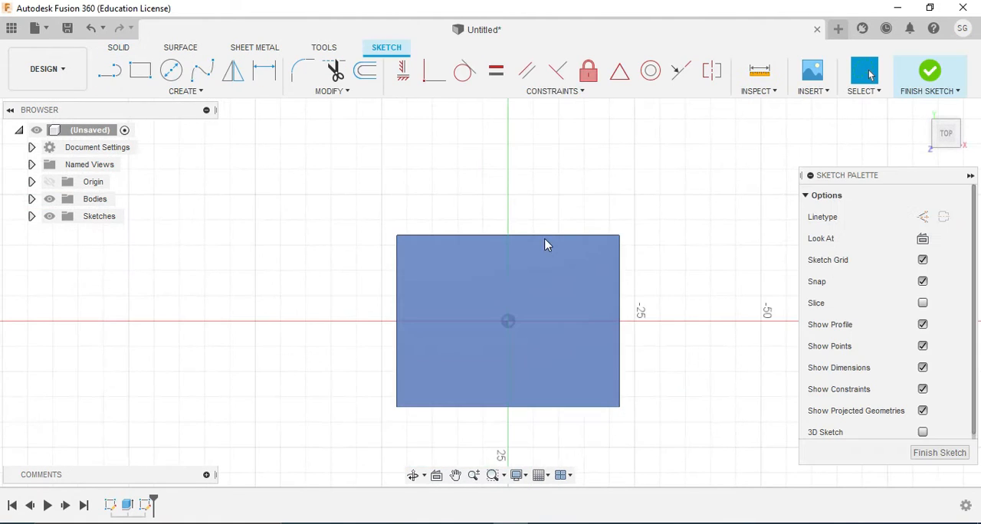
Sketch a narrow two-point rectangle about 6 mm by 31 mm from the plate's upper right corner down its right edge
left_click(140, 70)
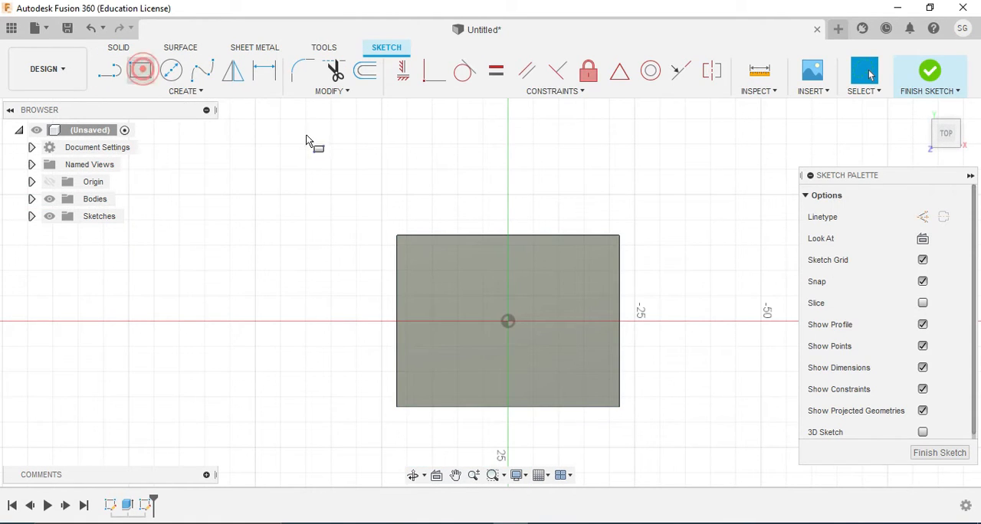
left_click(619, 236)
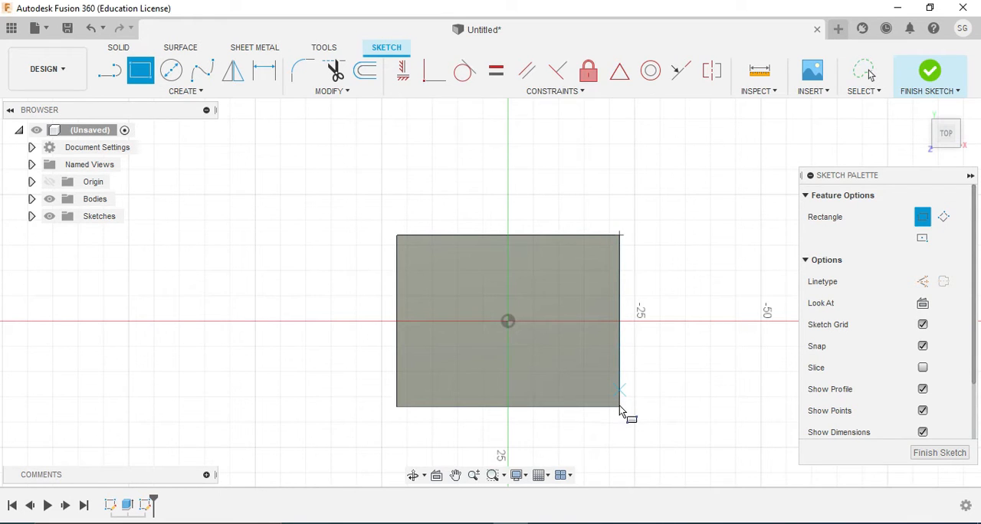
left_click(617, 405)
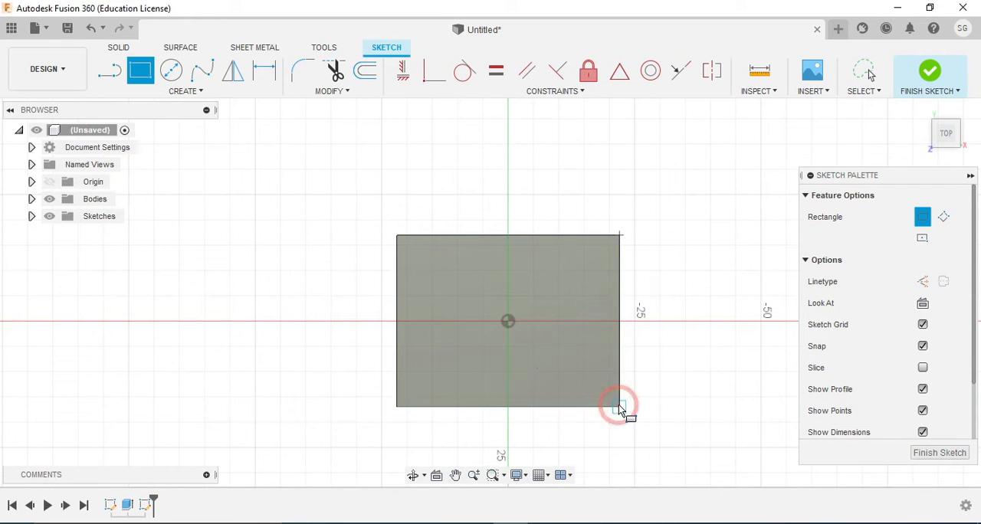
Dimension the narrow rectangle's long vertical side to 34 mm, matching the plate depth in the bearing drawing
right_click(622, 277)
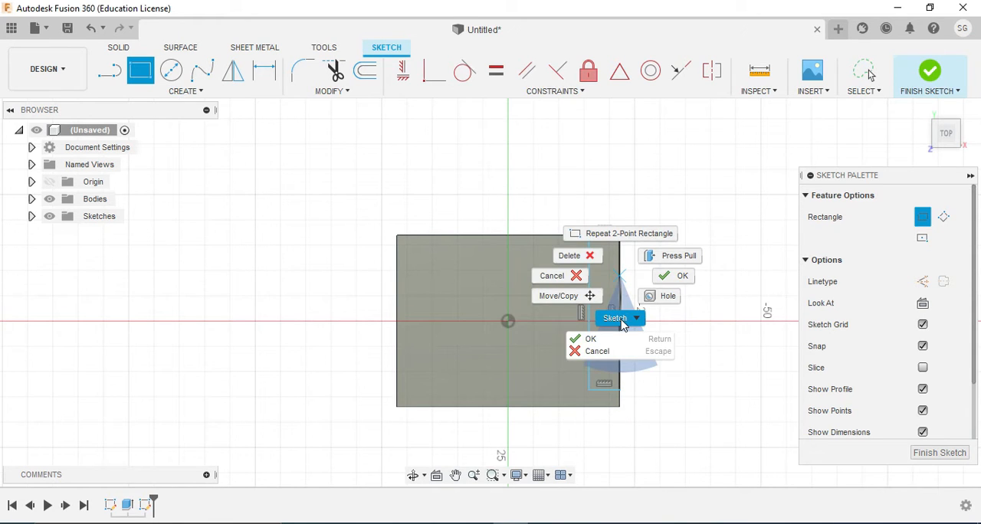
left_click(617, 319)
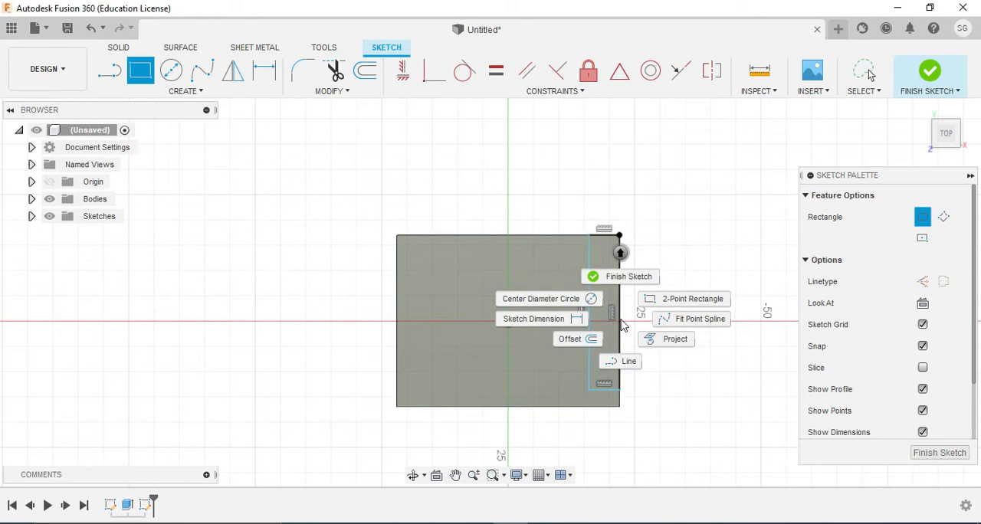
left_click(569, 326)
left_click(620, 331)
left_click(639, 325)
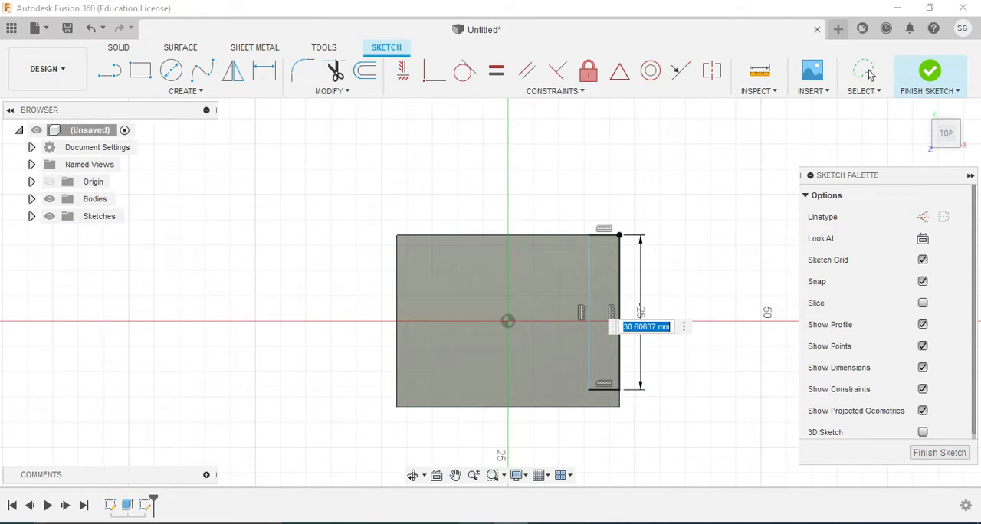
key("alt+Tab")
key("alt+Tab")
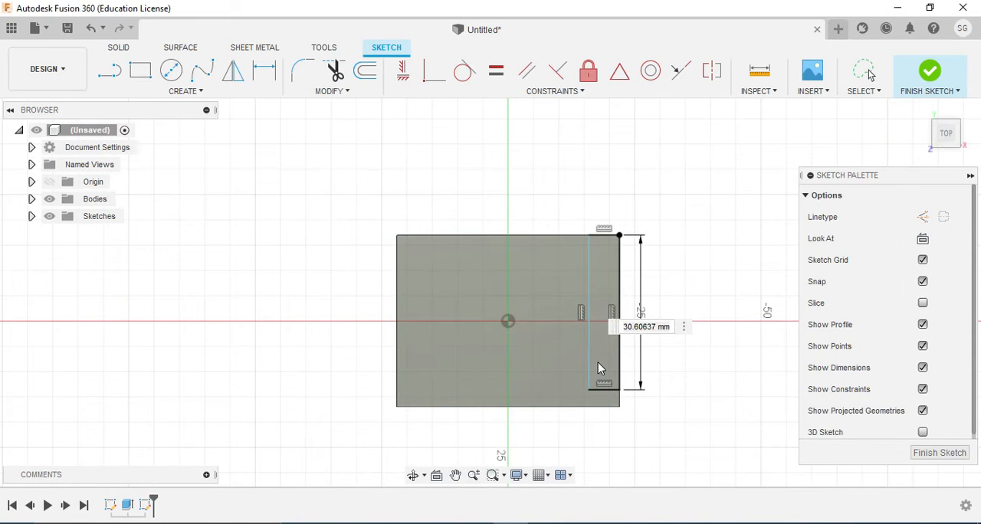
left_click(623, 330)
double_click(625, 337)
left_click_drag(626, 334, 657, 331)
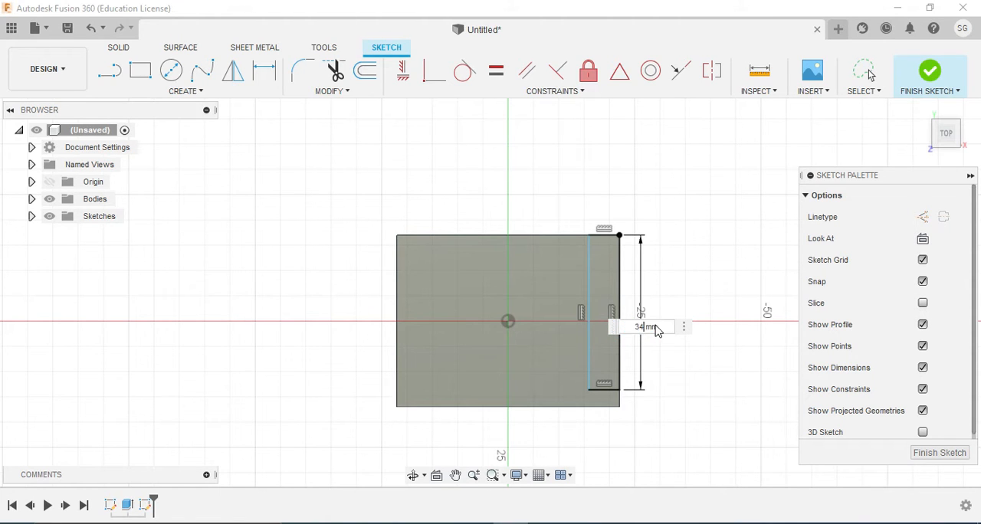
key("Return")
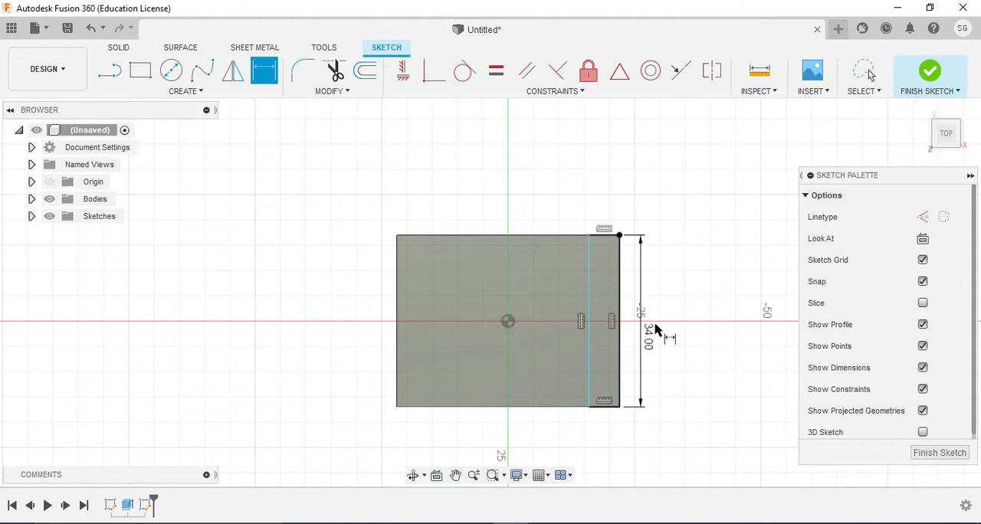
Dimension the narrow rectangle's short upper side to 8 mm
left_click(609, 234)
left_click(605, 216)
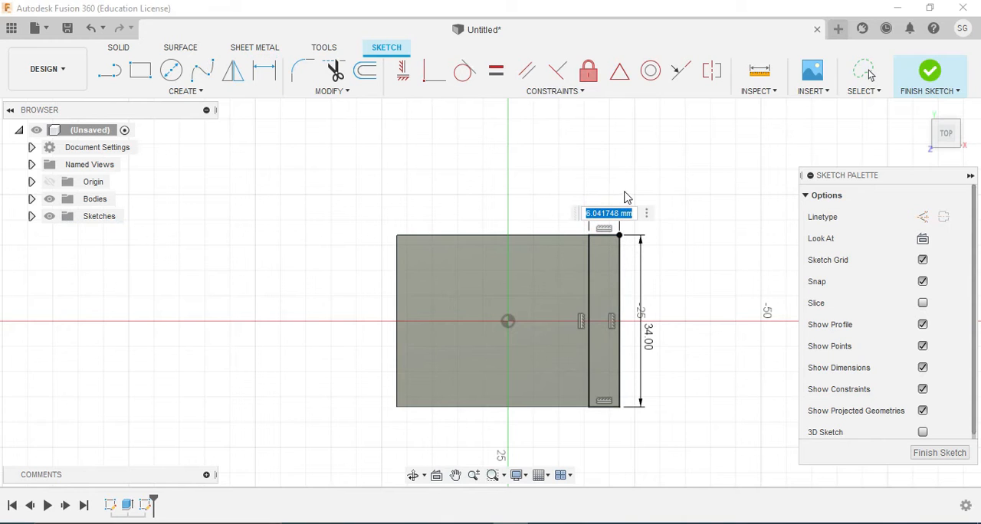
type("8")
key("Return")
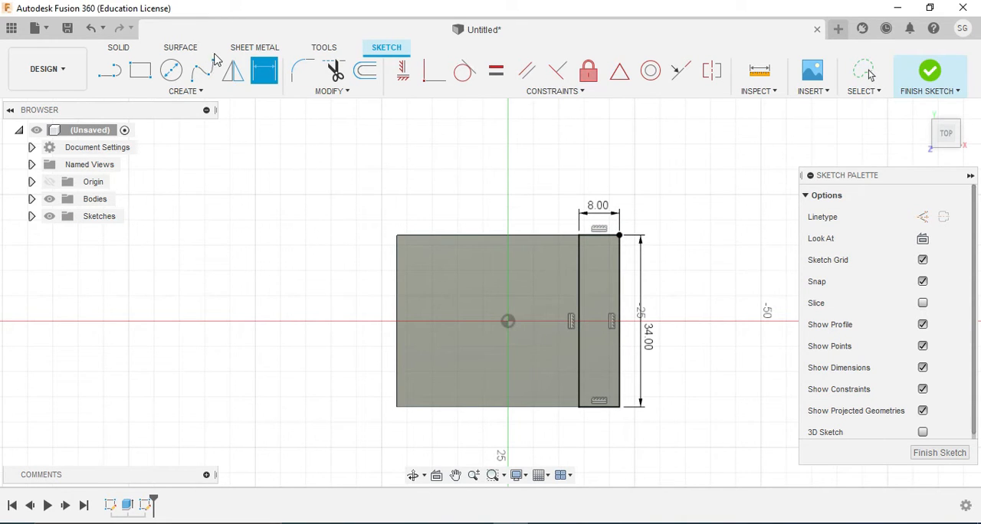
Sketch a second rectangle 34 mm high and about 9 mm wide from the plate's upper left corner
left_click(141, 71)
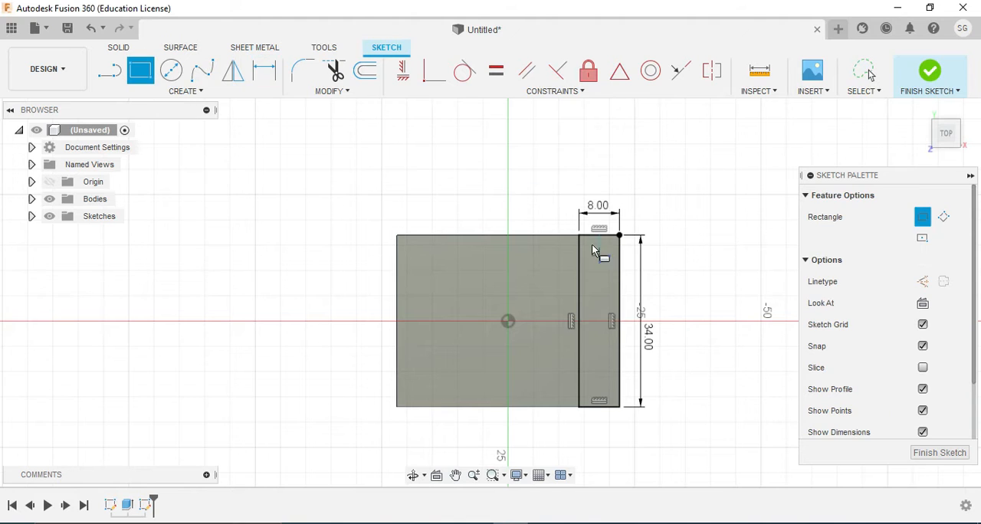
left_click(396, 235)
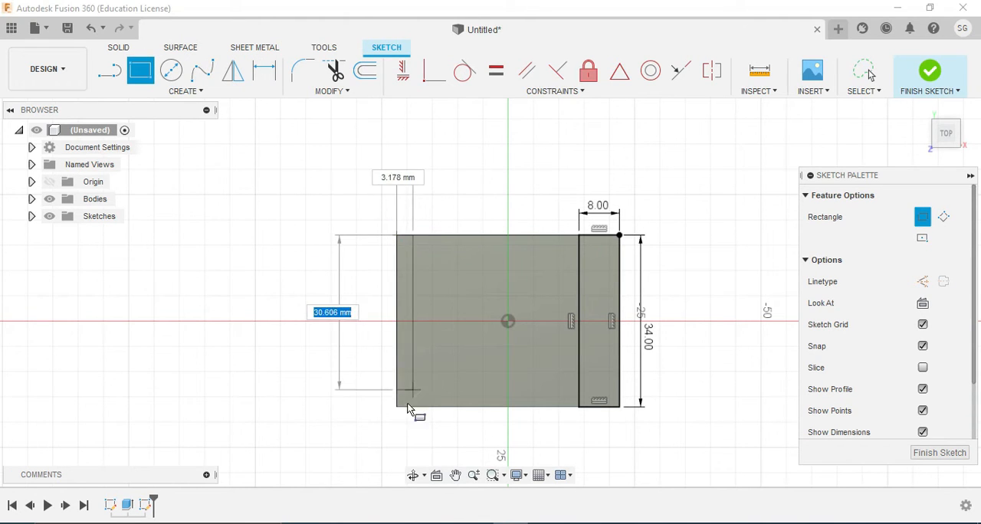
type("34")
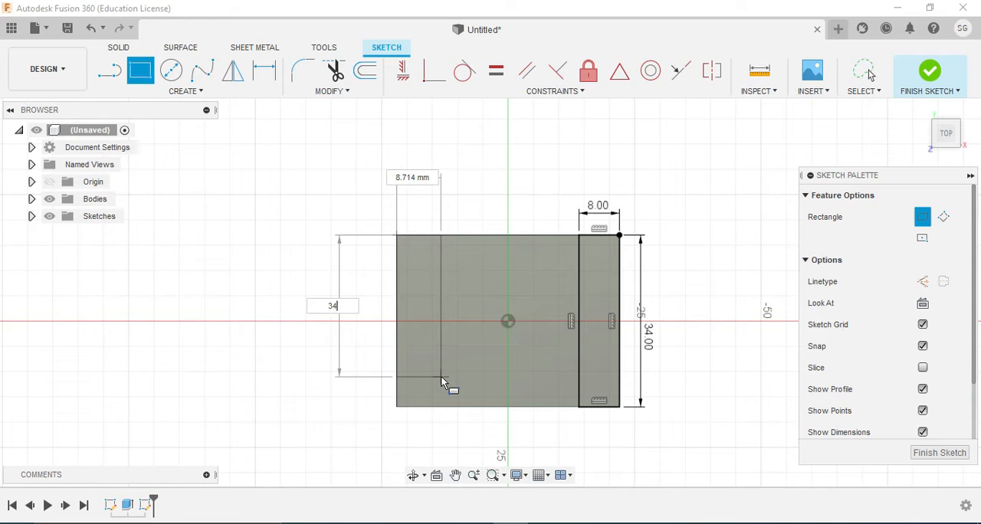
key("Return")
key("Escape")
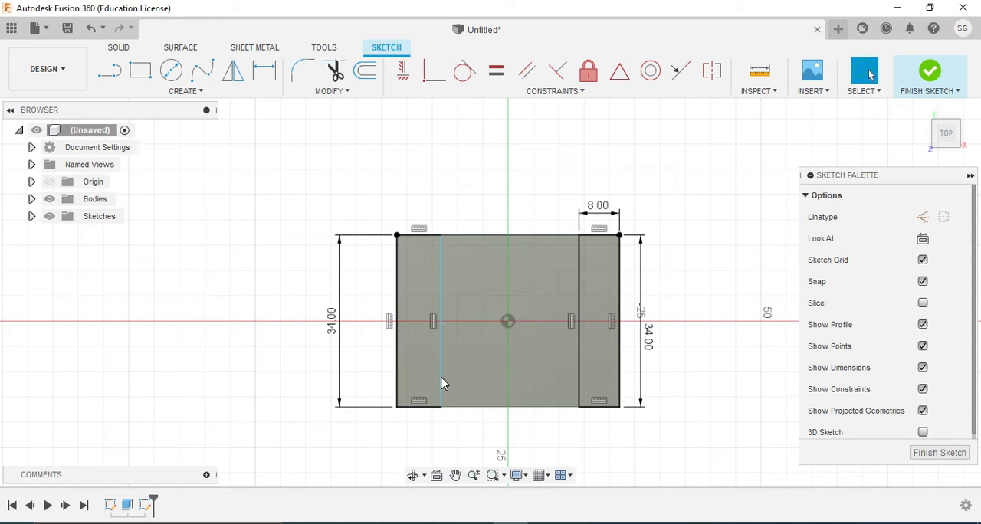
Dimension the second rectangle's upper side to 8 mm and finish the sketch
left_click(410, 366)
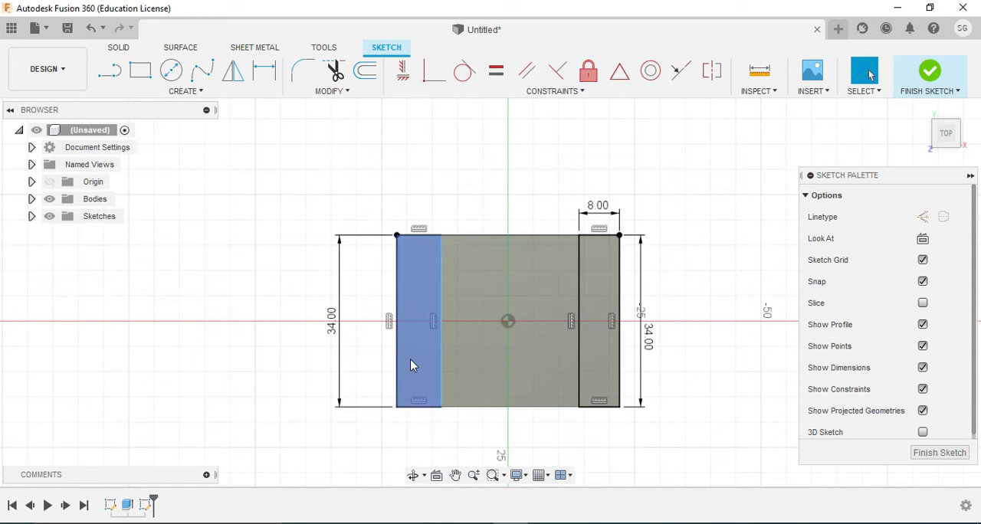
left_click(422, 236)
right_click(422, 238)
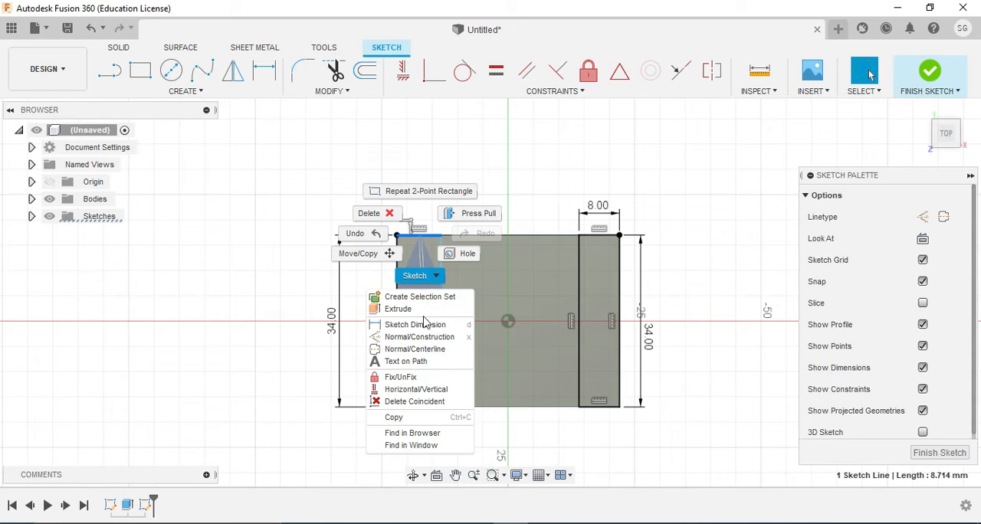
left_click(414, 324)
left_click(430, 235)
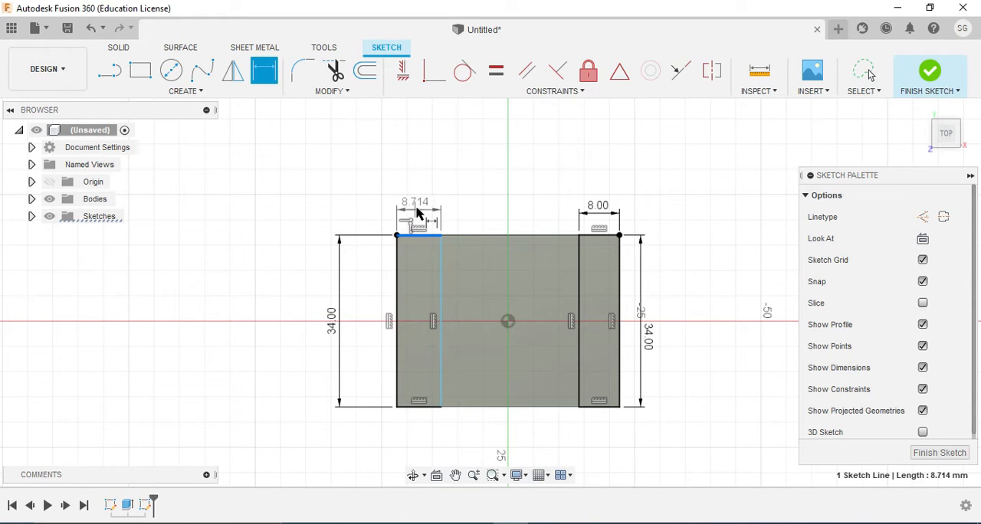
left_click(420, 207)
type("8")
key("Return")
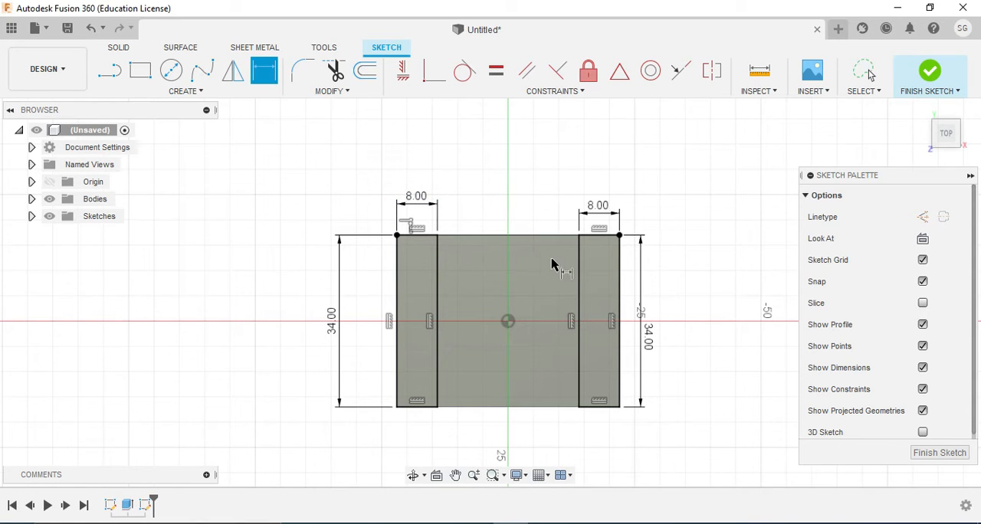
left_click(437, 254)
left_click(939, 453)
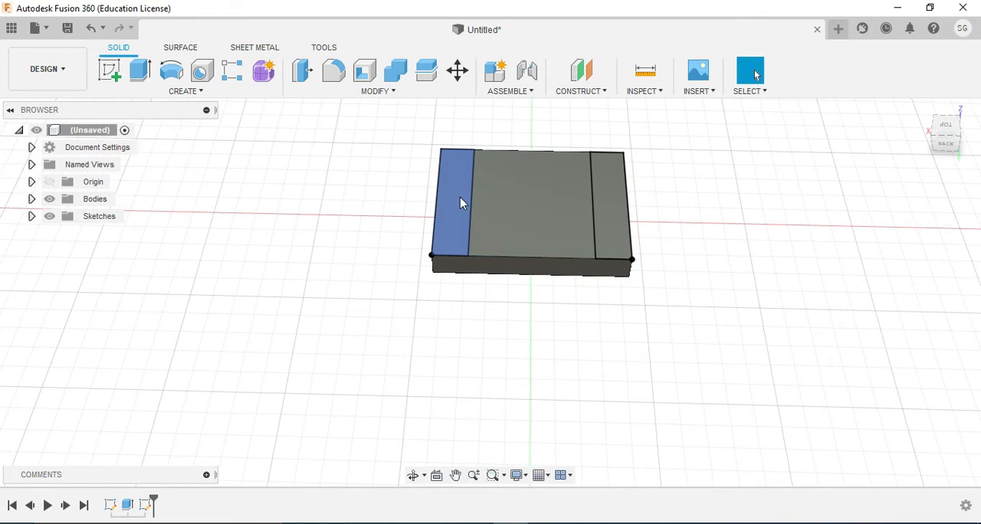
Extrude both edge strips of the sketch upward 42 mm to form the bearing's two uprights
left_click(460, 175)
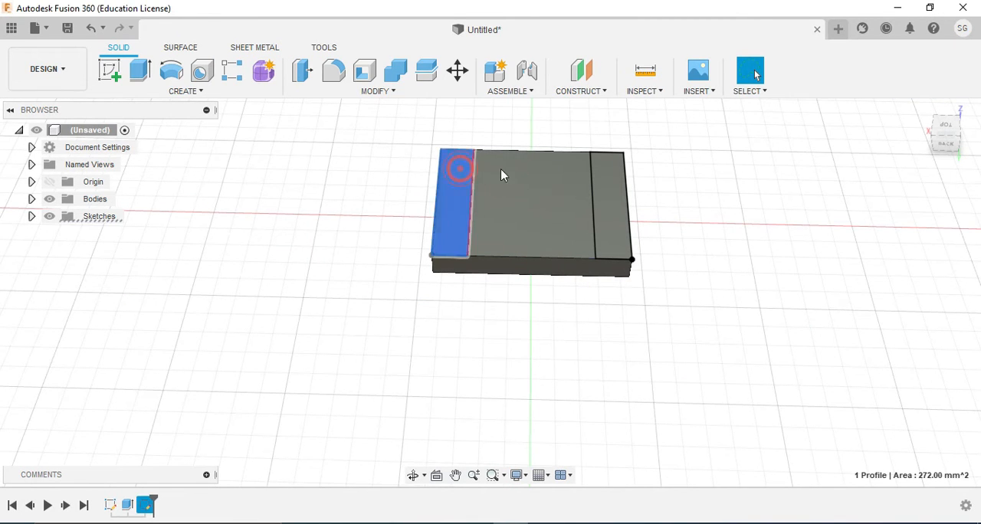
left_click(599, 182, "ctrl")
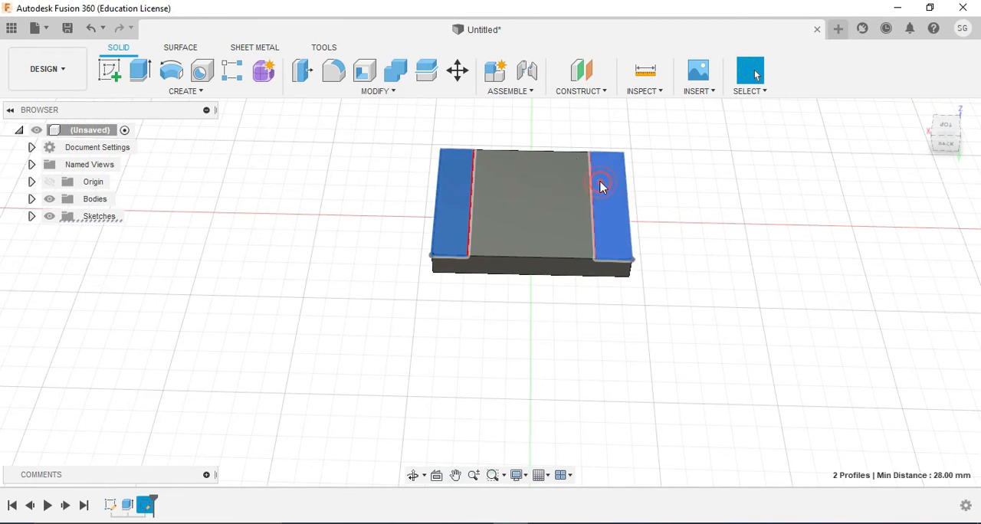
left_click(139, 71)
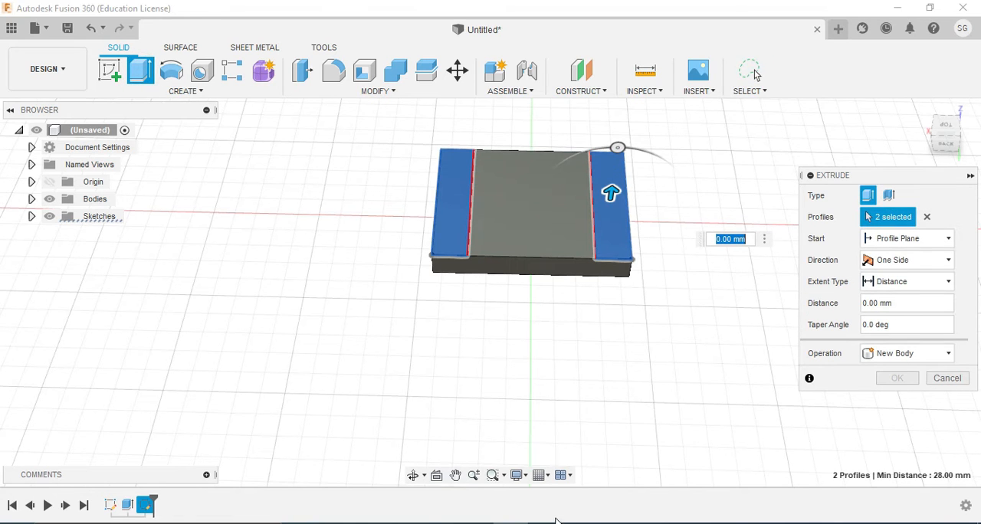
type("42")
key("Return")
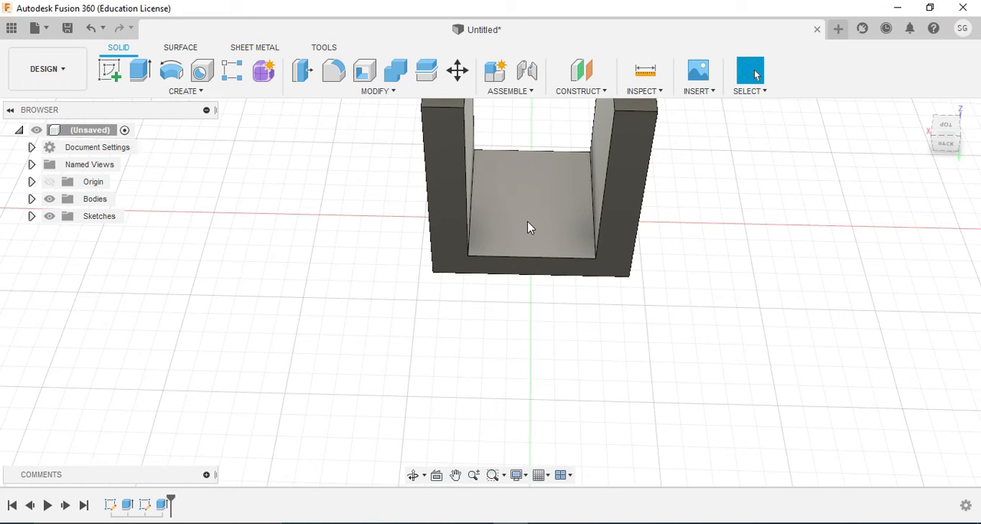
Consult the bearing drawing in Adobe Reader and start a new sketch on an upright's outer face in Fusion 360
right_click_drag(527, 220, 530, 243)
middle_click_drag(552, 194, 509, 320)
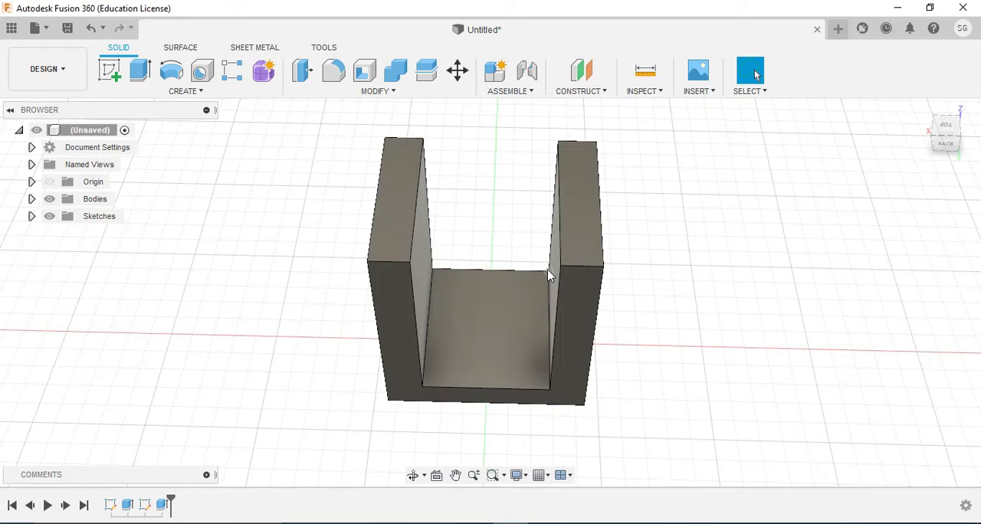
scroll(547, 269, "up", 2)
scroll(541, 277, "down", 4)
middle_click_drag(538, 285, 526, 299)
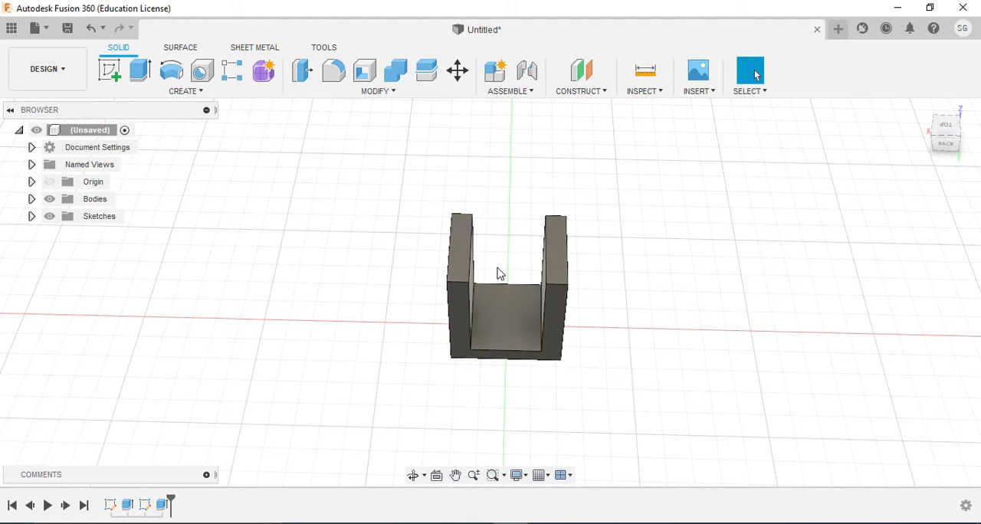
left_click(413, 475)
left_click_drag(437, 368, 483, 308)
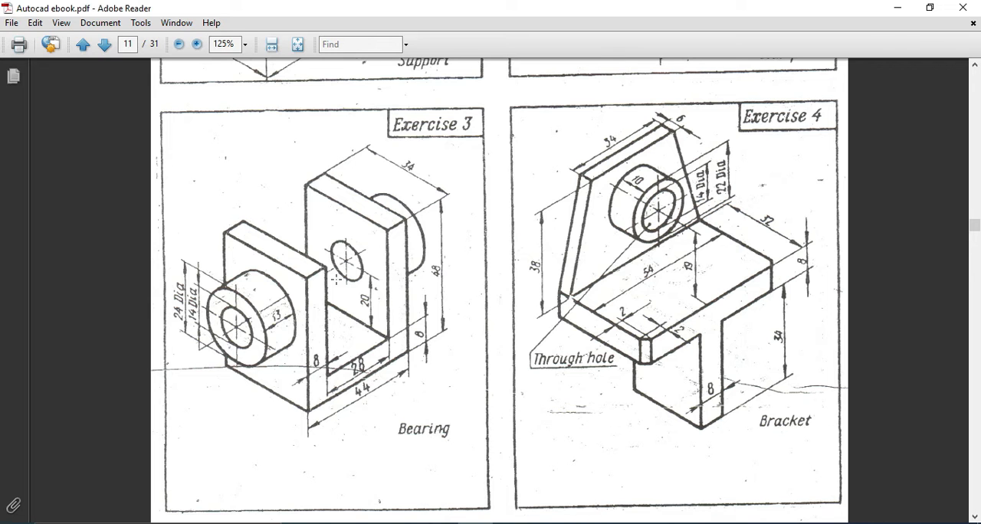
left_click(476, 523)
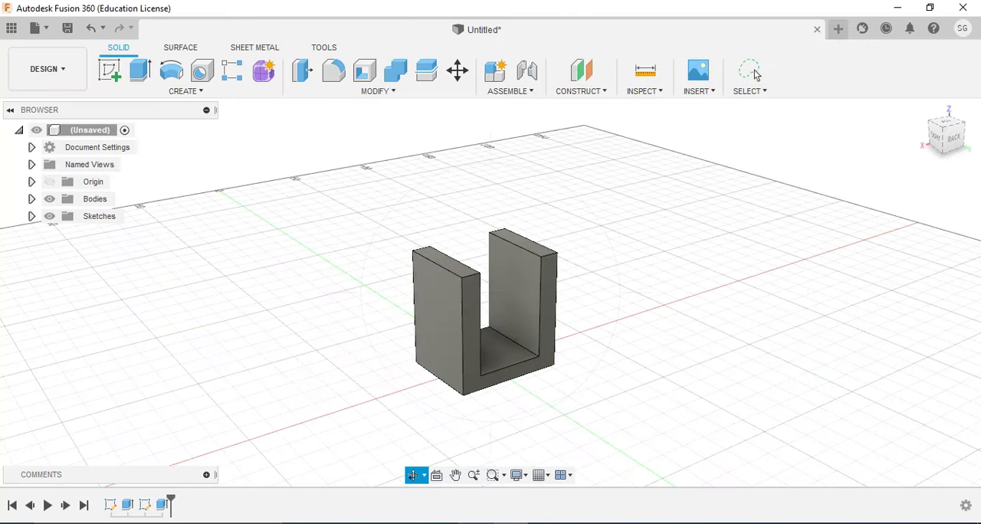
left_click(113, 74)
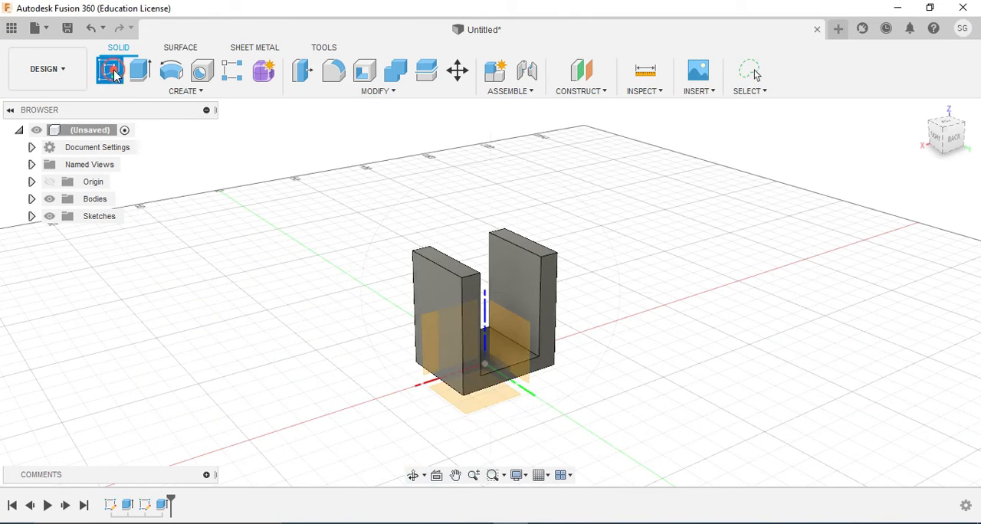
left_click(448, 299)
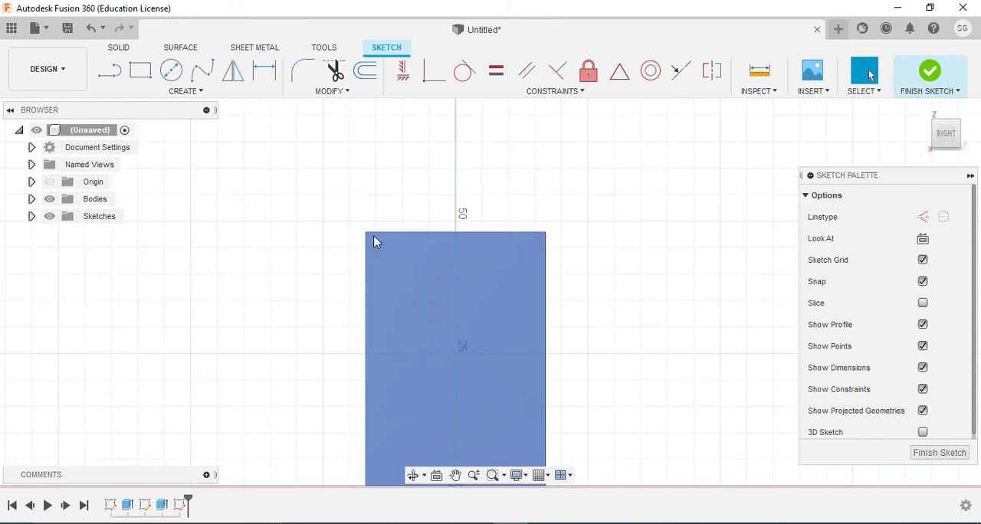
Sketch two concentric circles on the upright's vertical centreline near its upper end for the boss and its bore
left_click(172, 72)
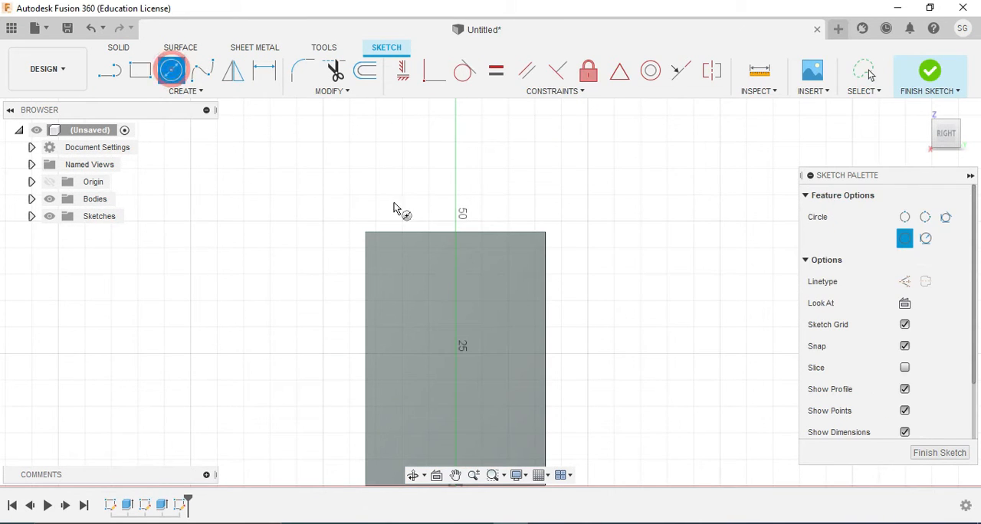
left_click(455, 290)
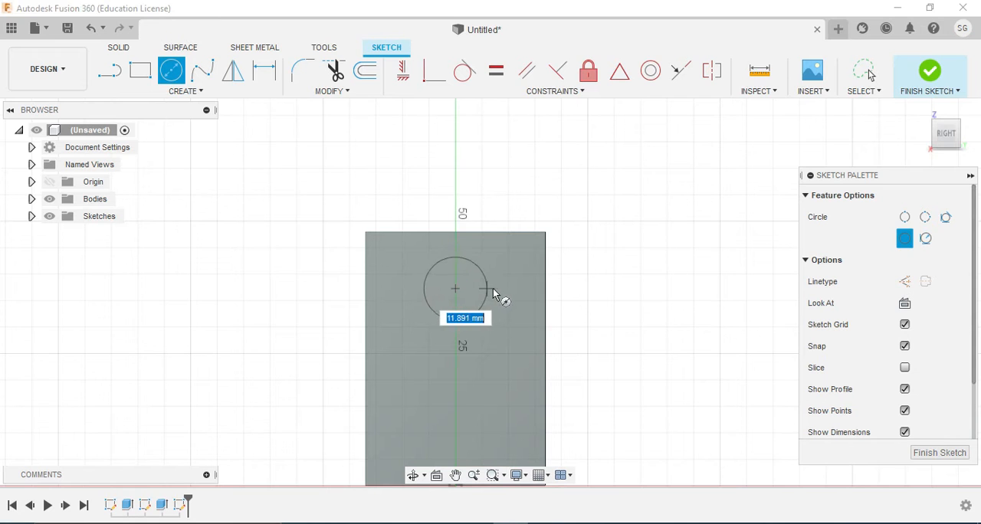
left_click(499, 290)
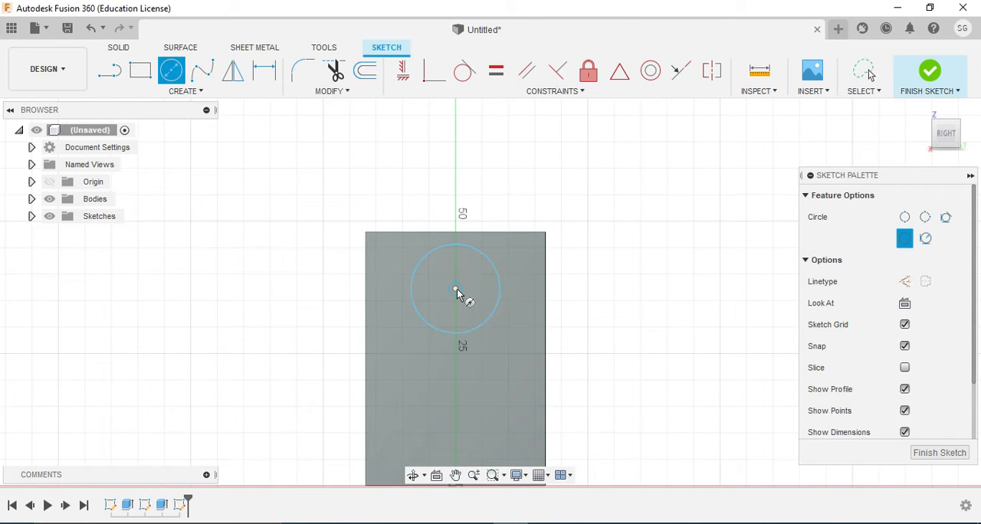
left_click(456, 289)
left_click(482, 289)
Consult the bearing drawing in Adobe Reader and set the outer circle's diameter to 24 mm in the Fusion 360 sketch
key("alt+Tab")
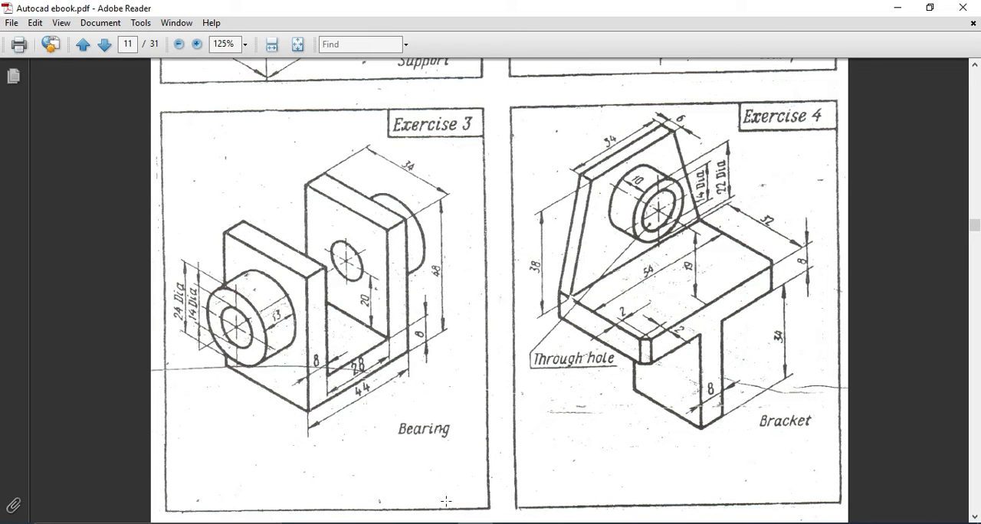
key("alt+Tab")
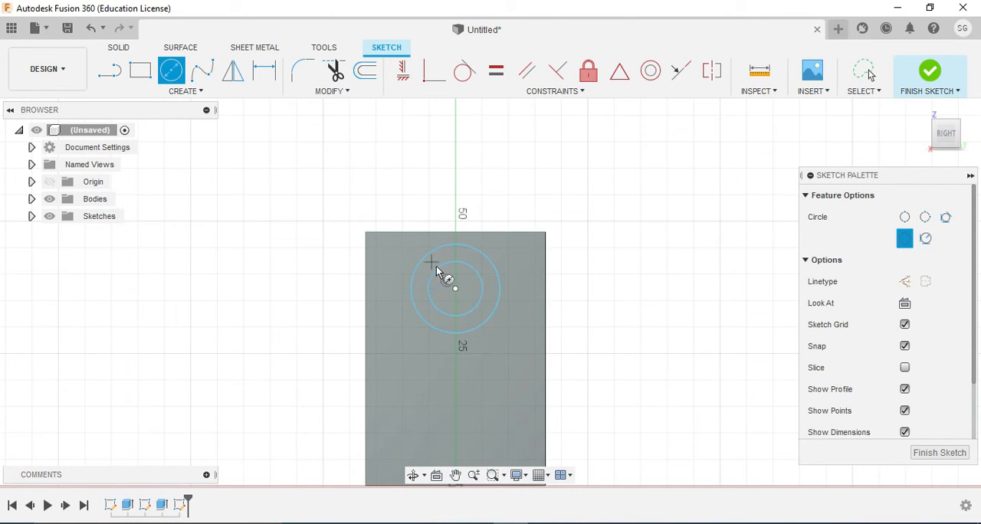
right_click(427, 256)
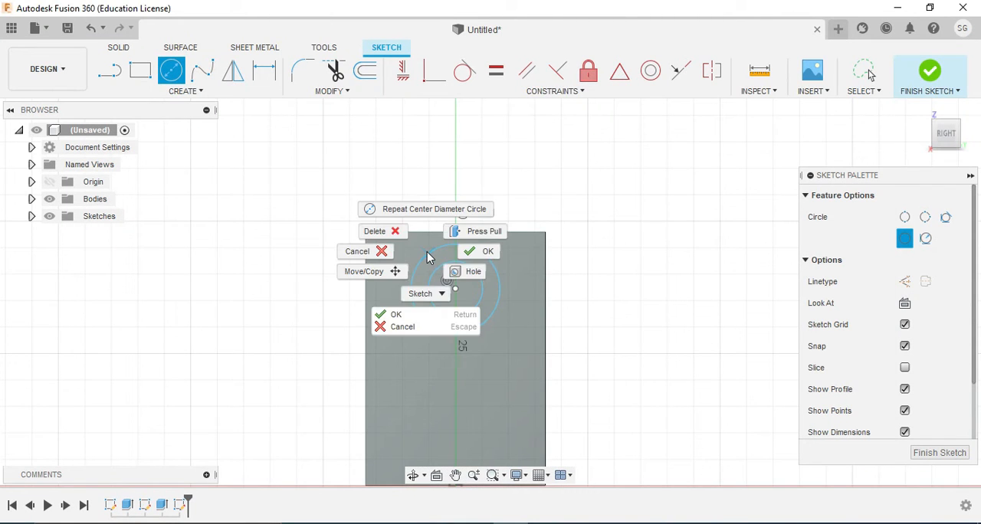
left_click(428, 298)
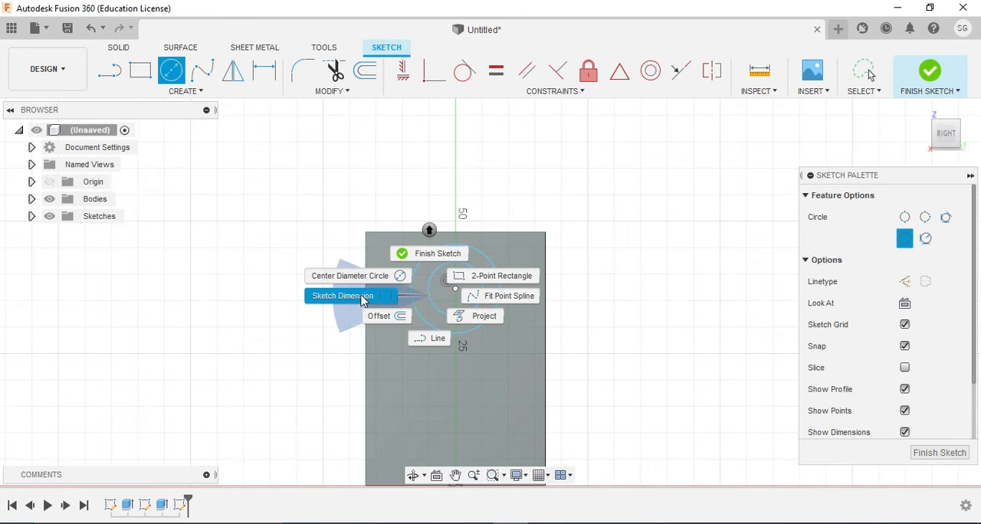
left_click(362, 297)
left_click(416, 274)
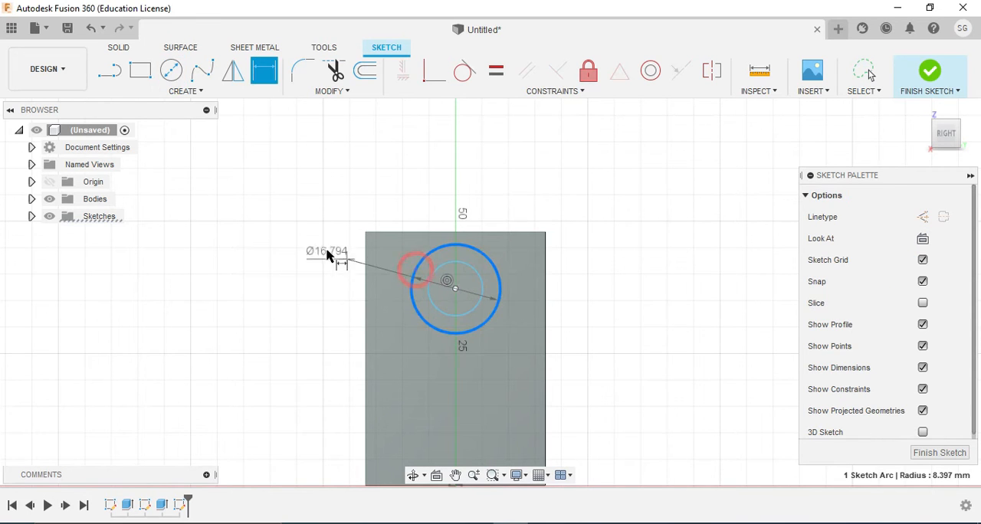
left_click(317, 249)
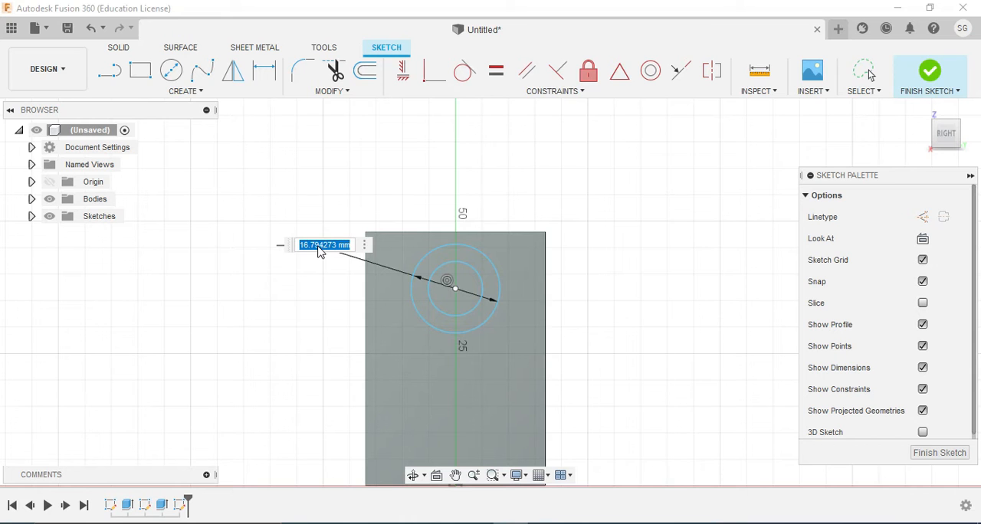
type("24")
key("Return")
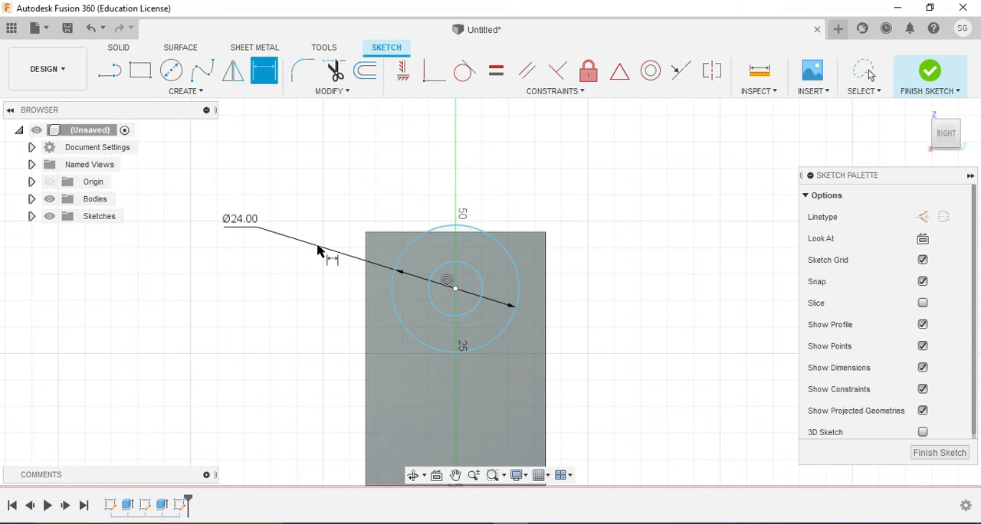
Recheck the bearing drawing in Adobe Reader and dimension the inner circle's diameter to 14 mm in Fusion 360
left_click(431, 306)
key("alt+Tab")
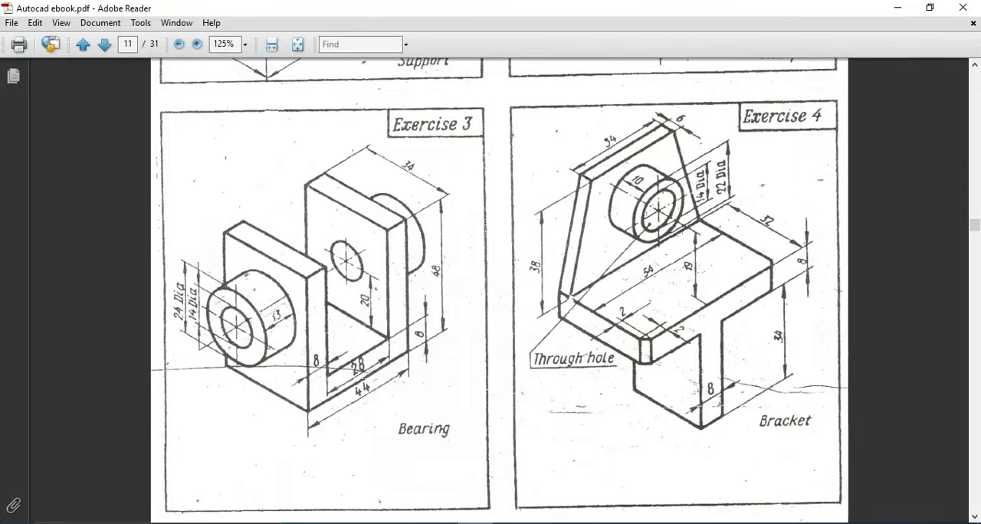
key("alt+Tab")
left_click(443, 307)
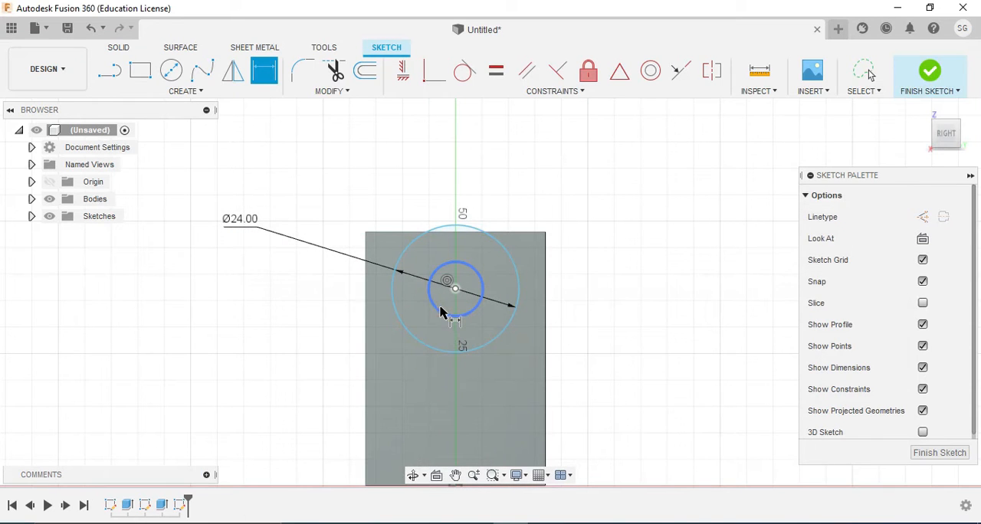
left_click(327, 293)
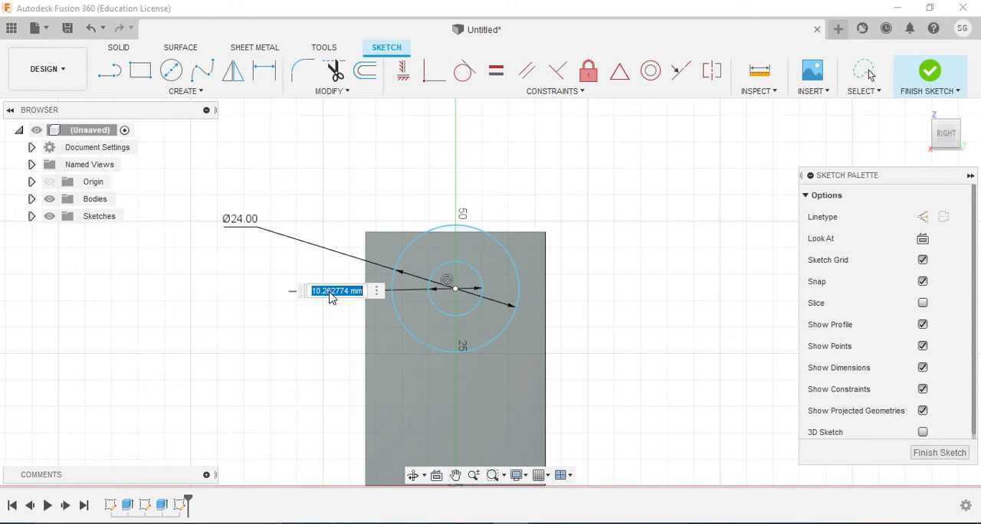
type("14")
key("Return")
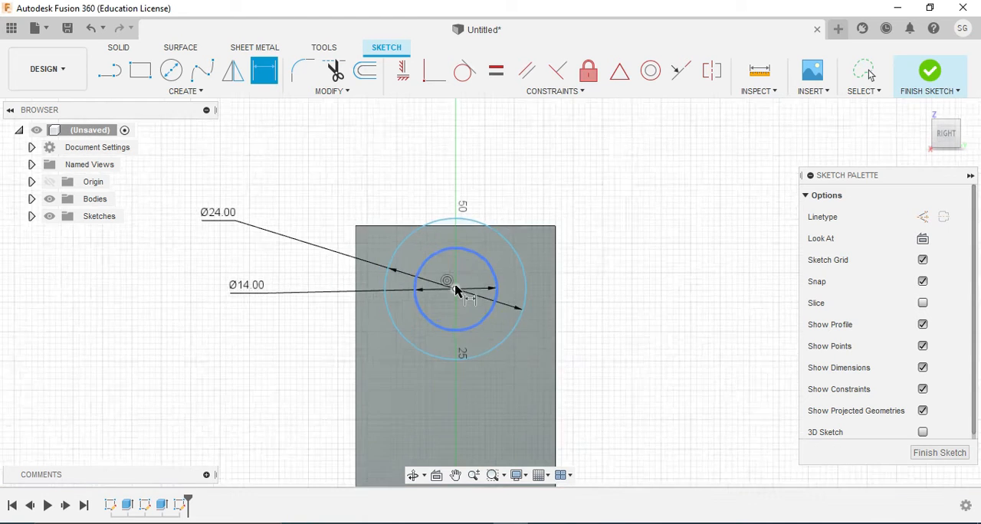
Dimension the circles' centre 26 mm above the origin at the base's bottom edge and finish the sketch
scroll(453, 294, "down", 2)
scroll(454, 294, "up", 1)
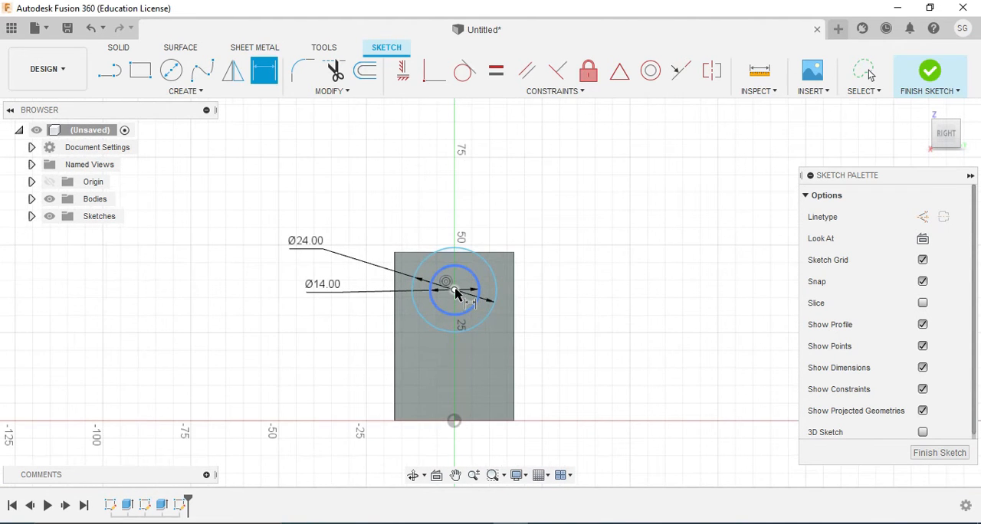
left_click(454, 290)
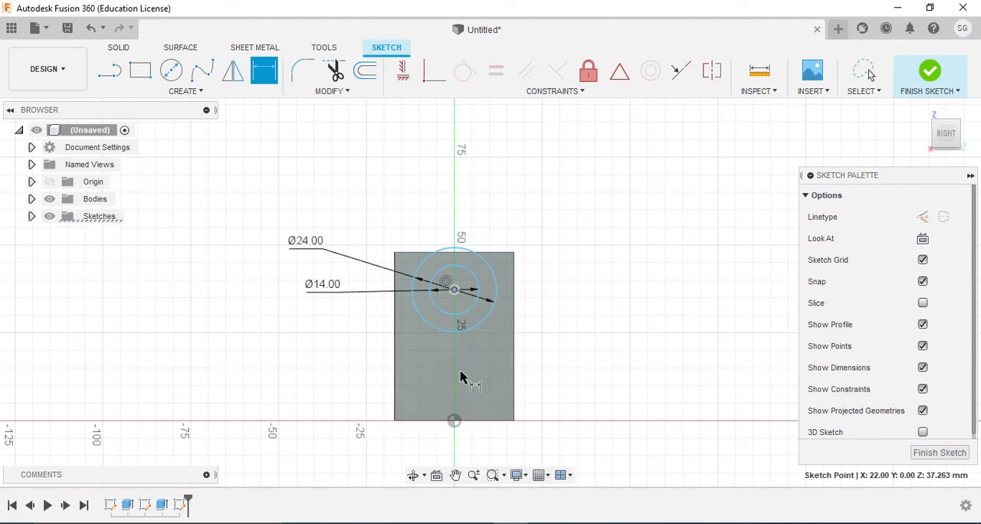
left_click(454, 422)
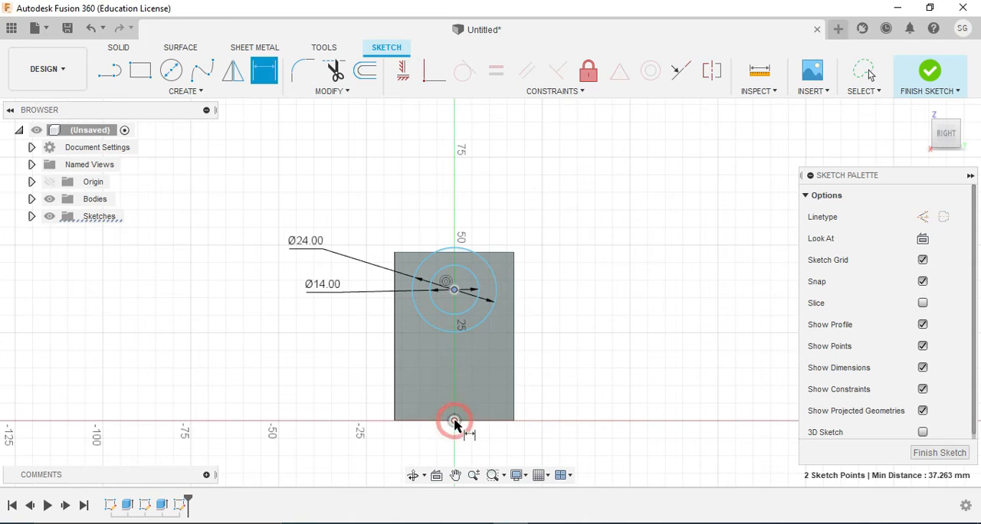
left_click(552, 351)
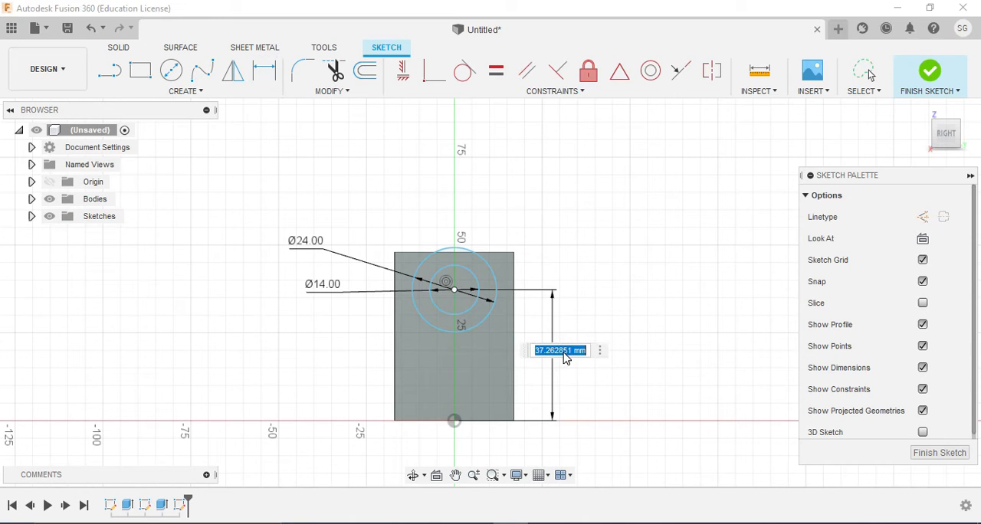
type("26")
key("Return")
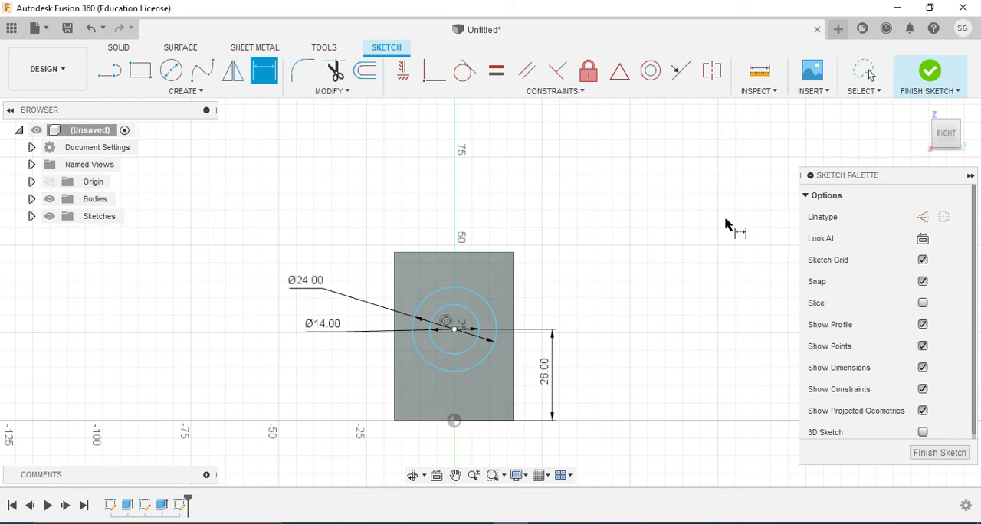
left_click(930, 76)
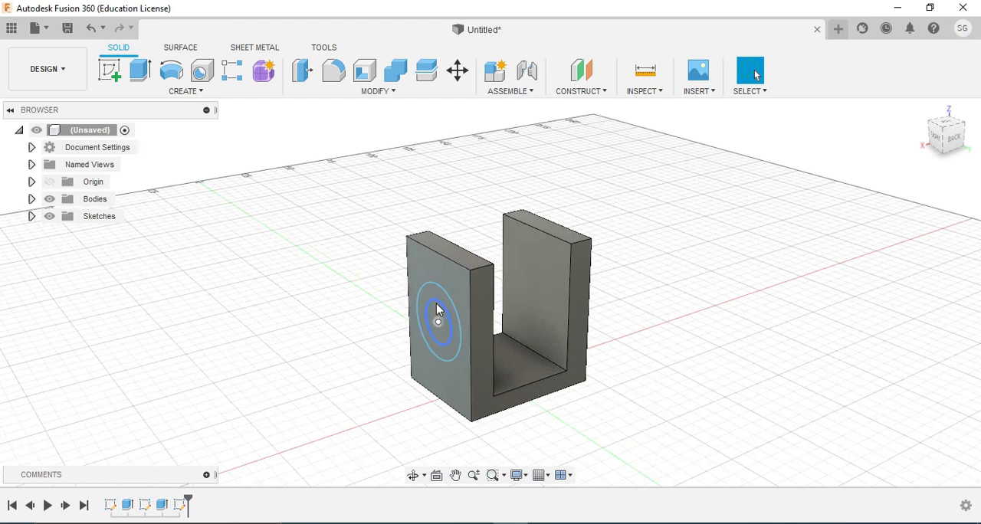
Extrude the ring between the two circles 13 mm outward from the upright as a boss, checking the length in the Adobe Reader drawing
left_click(438, 299)
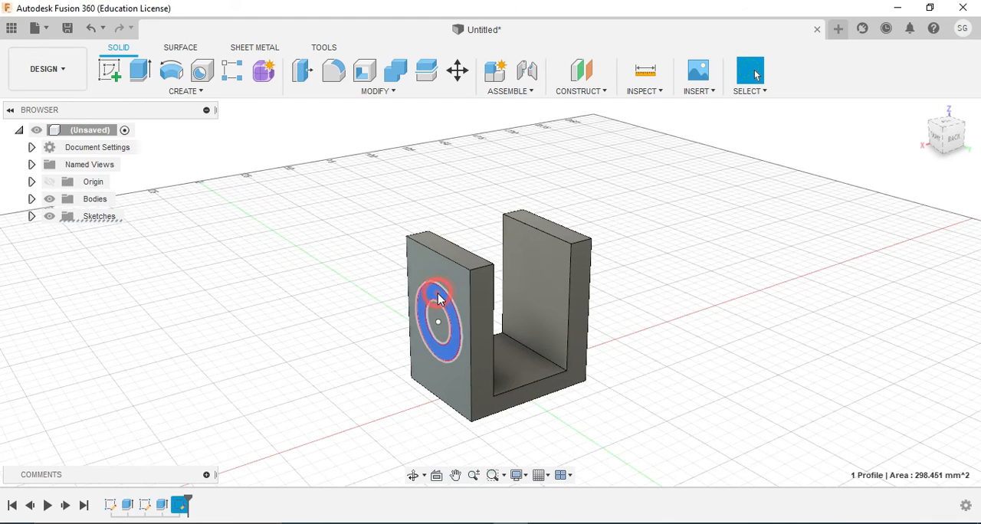
left_click(140, 70)
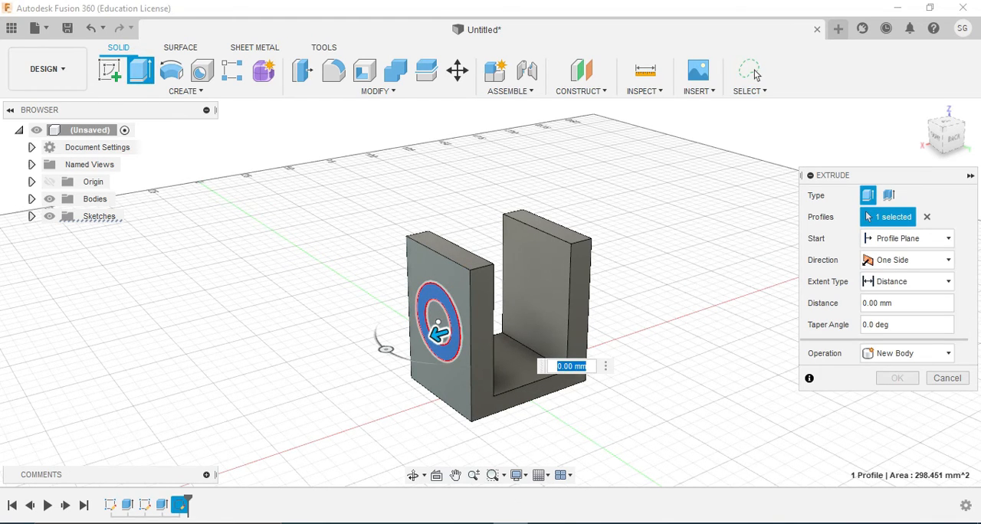
left_click(475, 523)
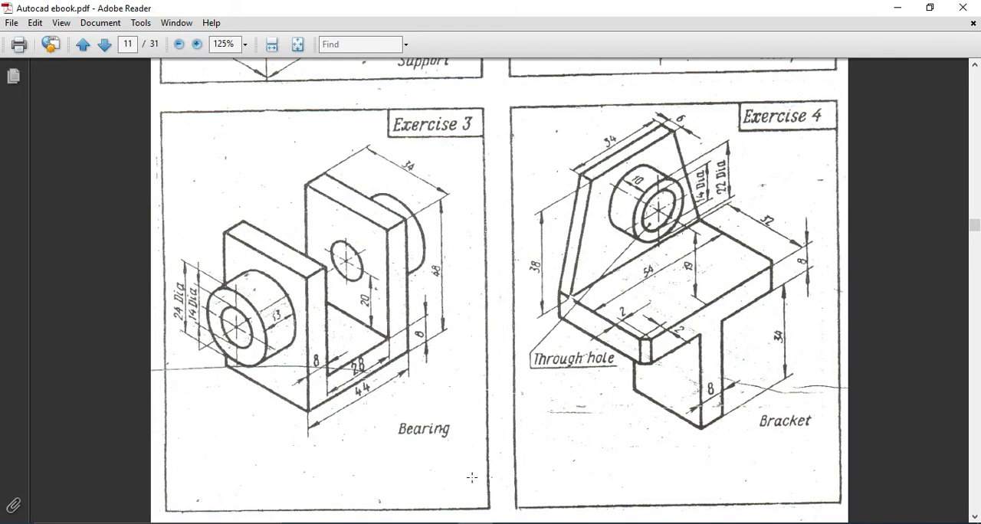
left_click(473, 523)
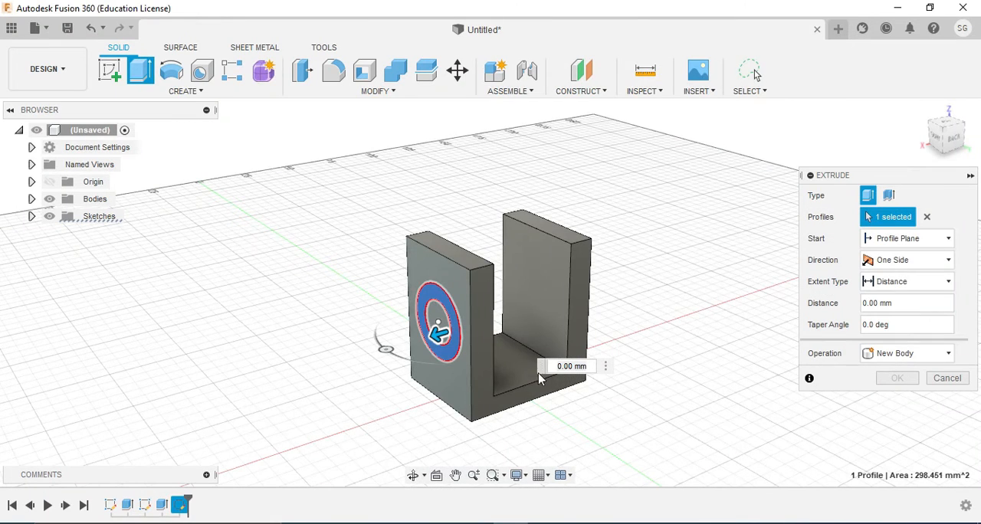
left_click(562, 368)
type("13")
key("Return")
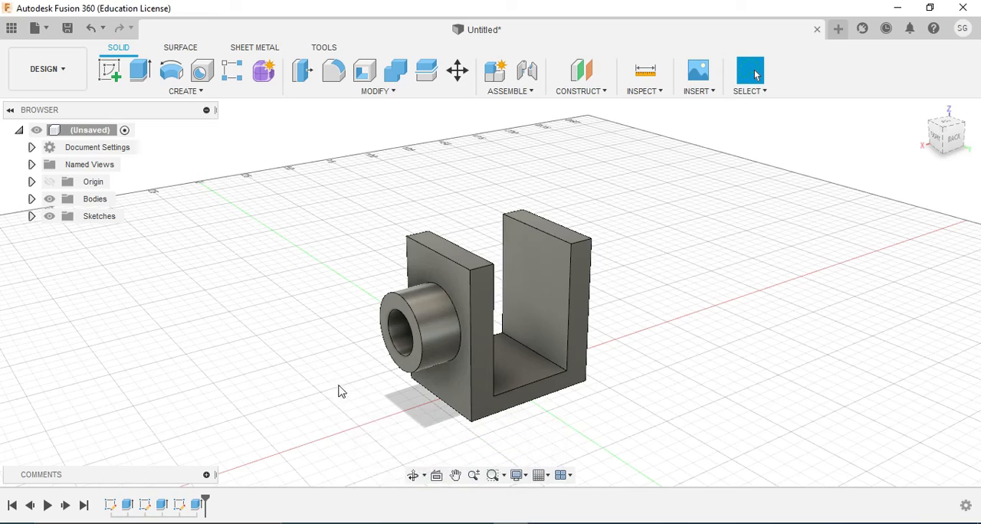
Check the boss against the Adobe Reader drawing and try extruding the circular upright face inside its bore by 8 mm
left_click(413, 476)
mouse_move(416, 406)
left_mouse_down()
mouse_move(452, 412)
mouse_move(484, 388)
mouse_move(432, 388)
left_mouse_up()
left_click_drag(459, 312, 510, 290)
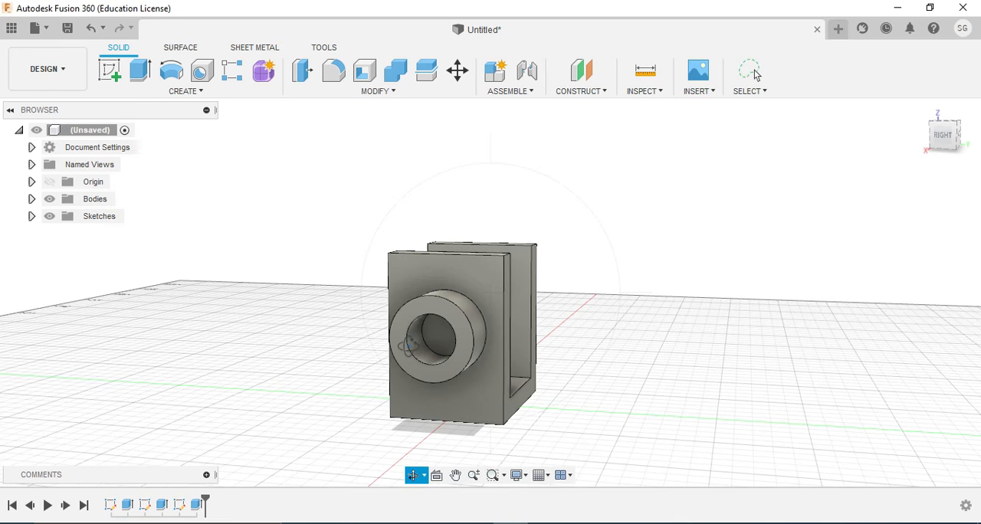
left_click(755, 74)
key("alt+Tab")
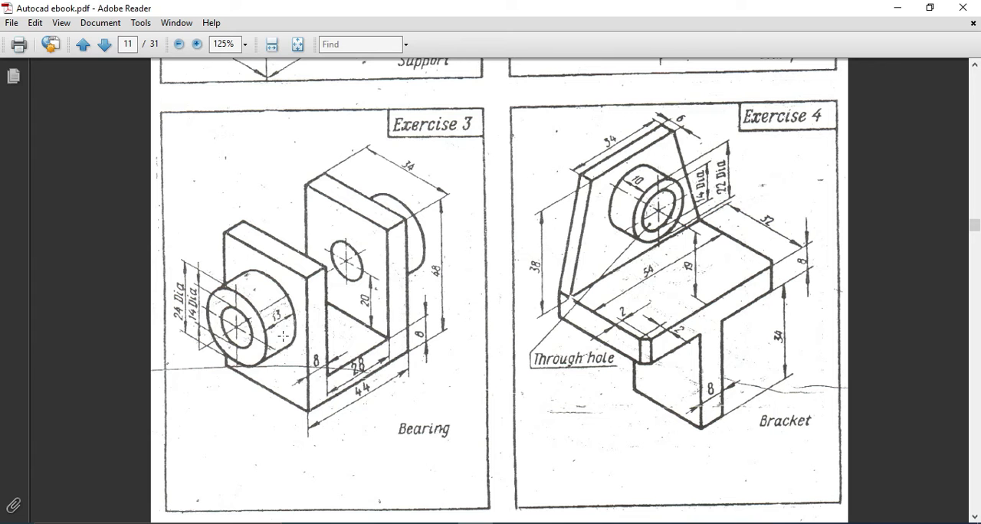
key("alt+Tab")
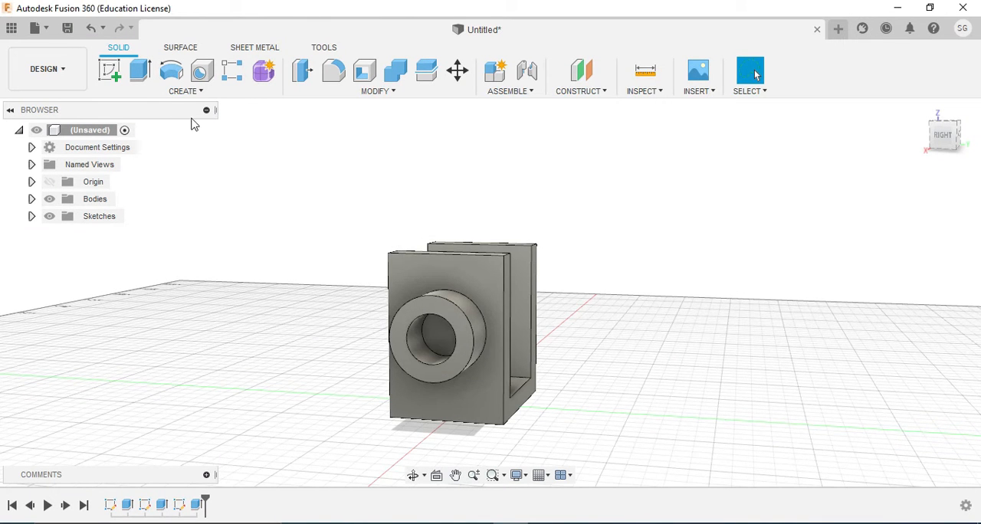
left_click(438, 334)
left_click(140, 69)
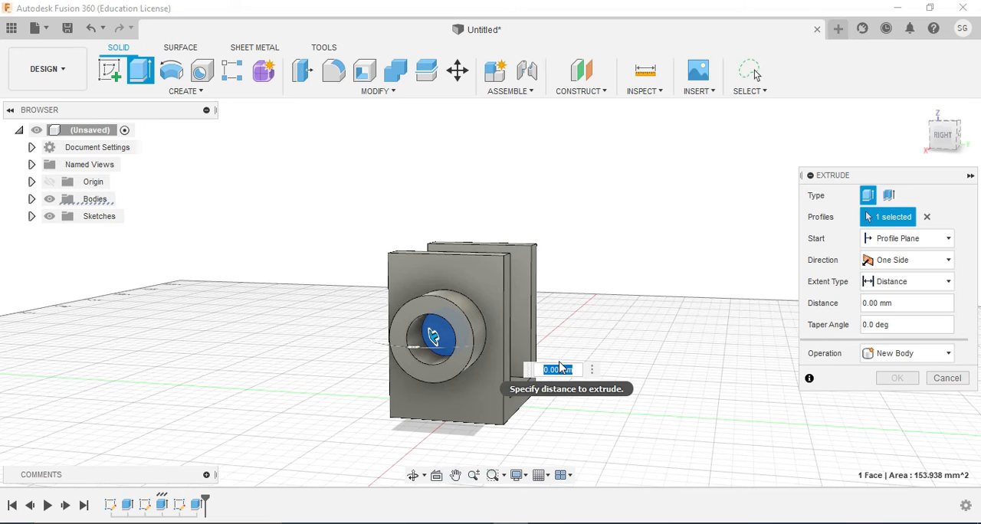
type("8")
key("Return")
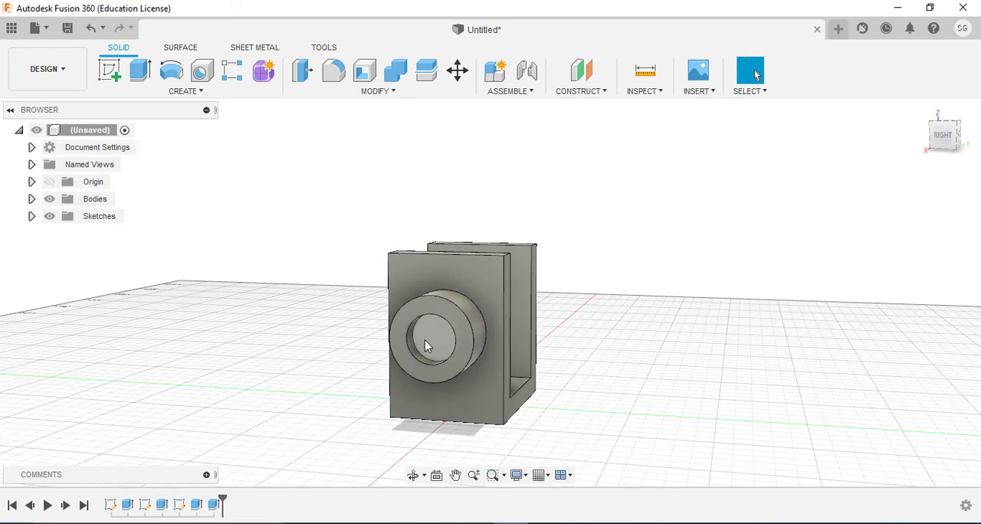
Extrude the circular face inside the boss's bore inward as a cut through both uprights, with a distance of -60 mm
left_click(426, 345)
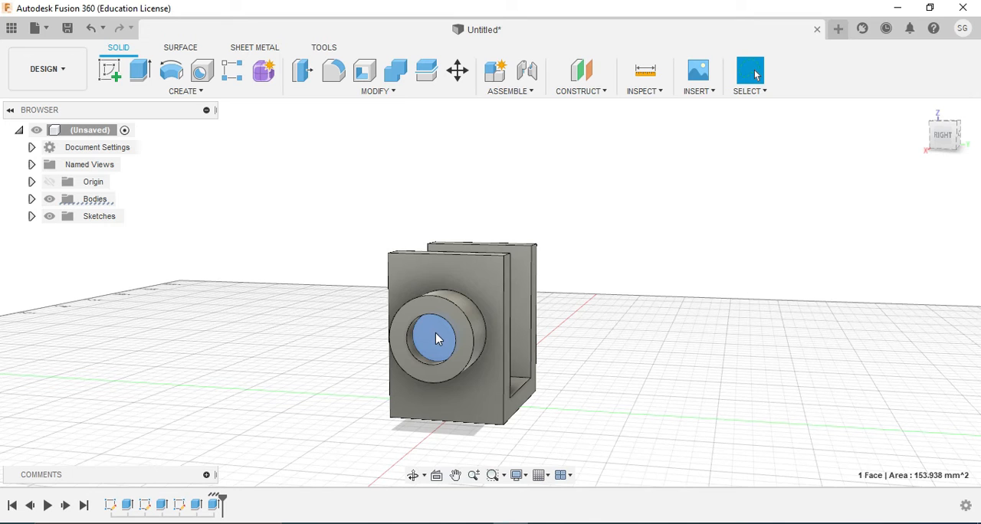
left_click(139, 70)
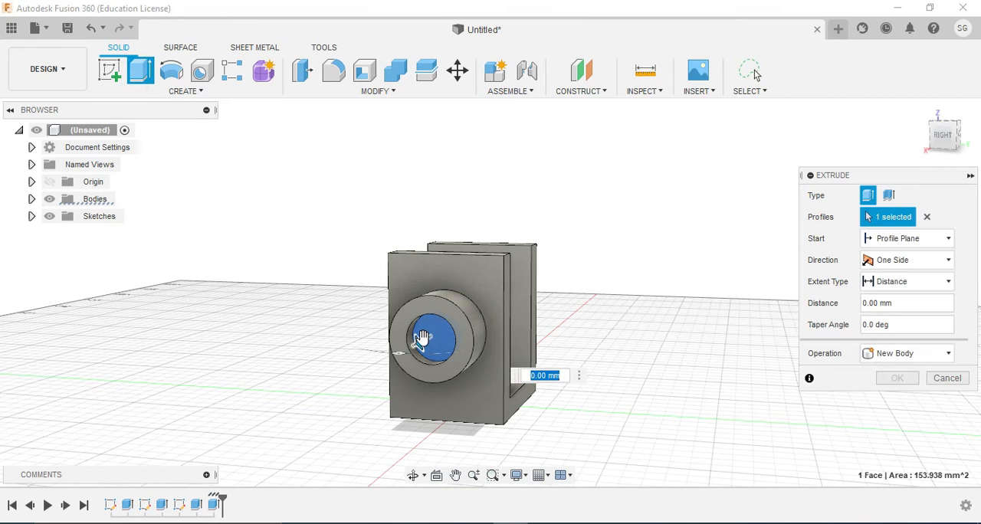
left_click_drag(421, 338, 541, 279)
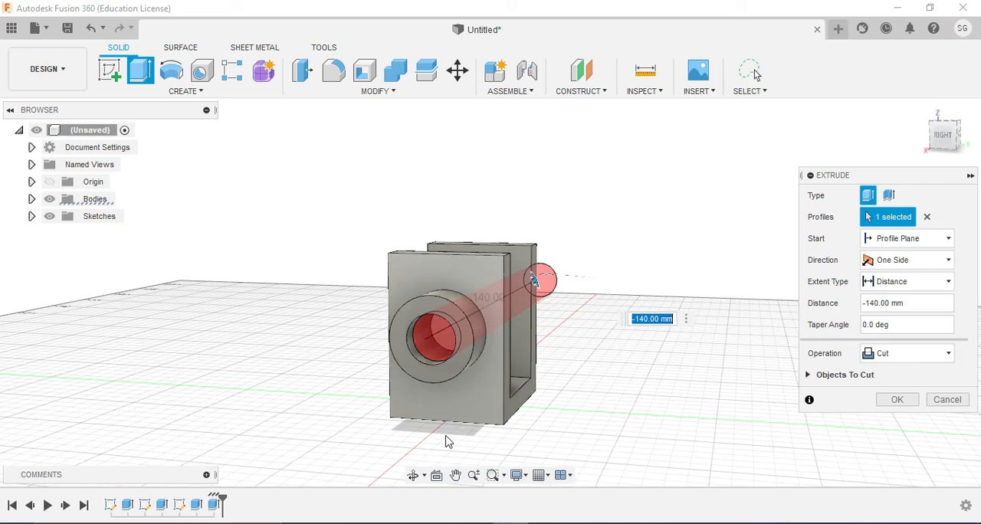
left_click(414, 475)
left_click_drag(460, 345, 431, 331)
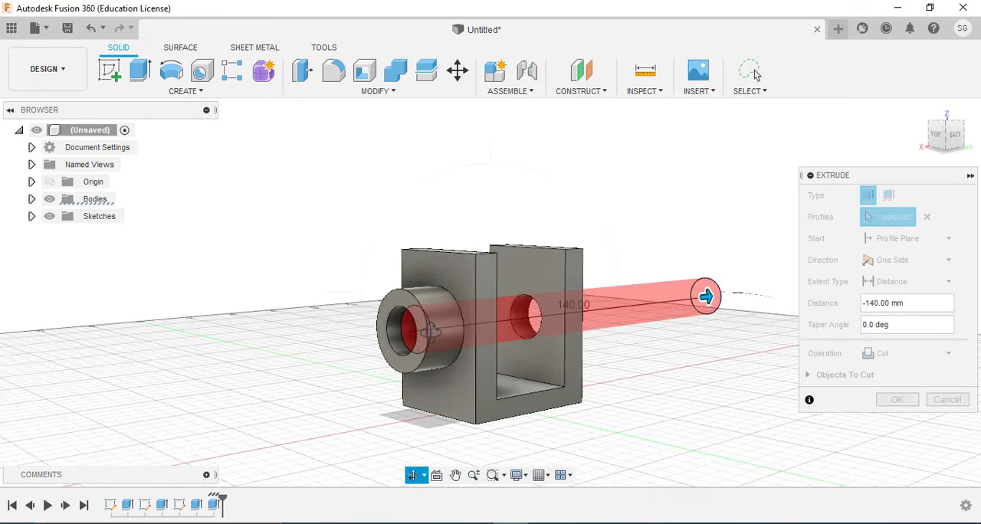
key("Escape")
left_click_drag(695, 300, 563, 314)
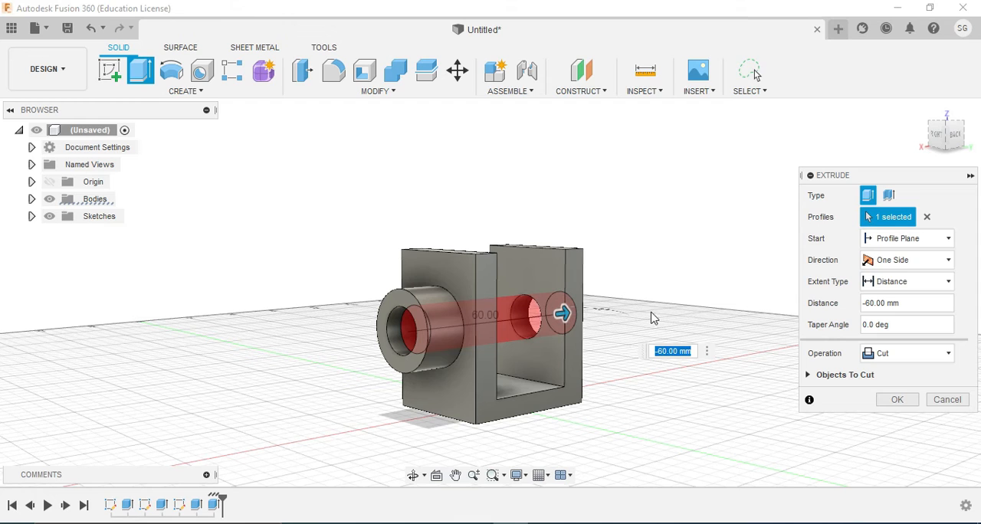
Set the bore cut's extent to All with One Side direction and the Cut operation, and complete the extrusion
left_click(906, 263)
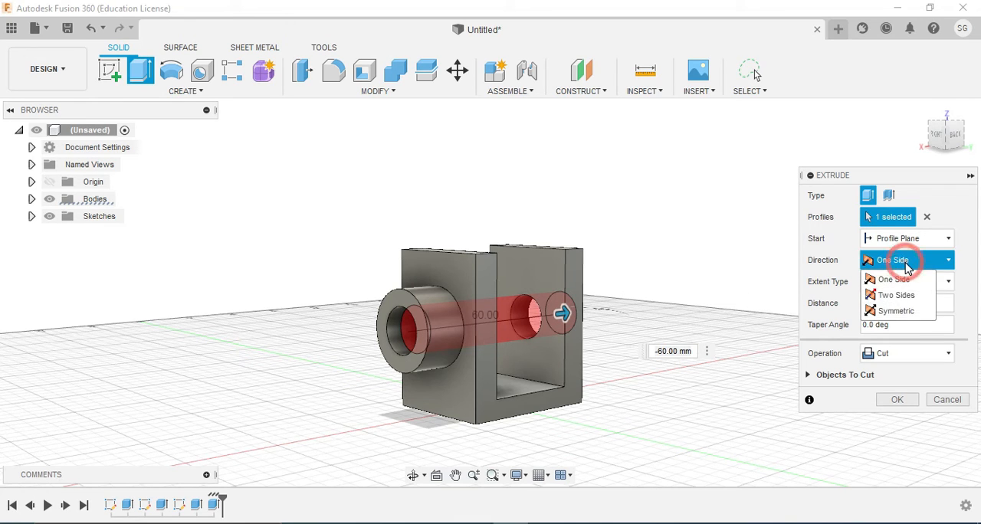
left_click(904, 276)
left_click(908, 282)
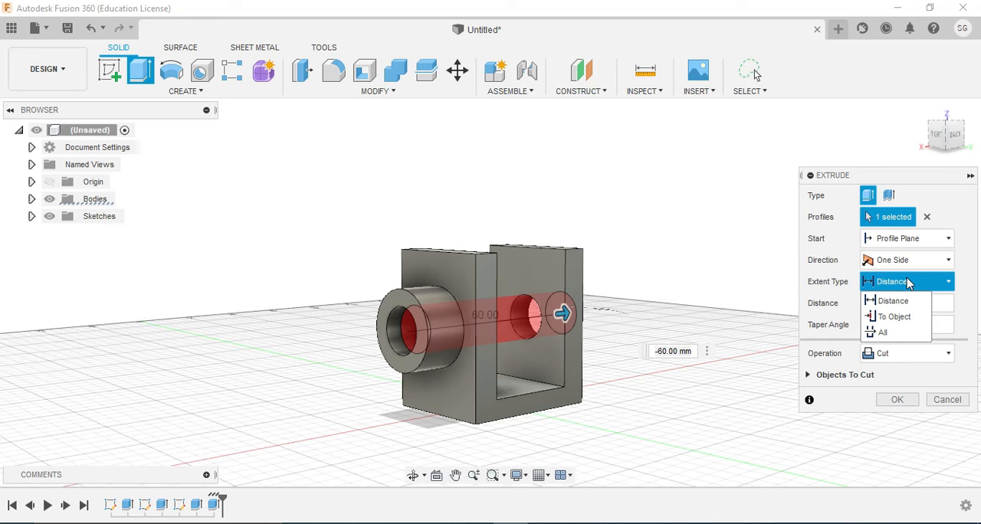
left_click(889, 334)
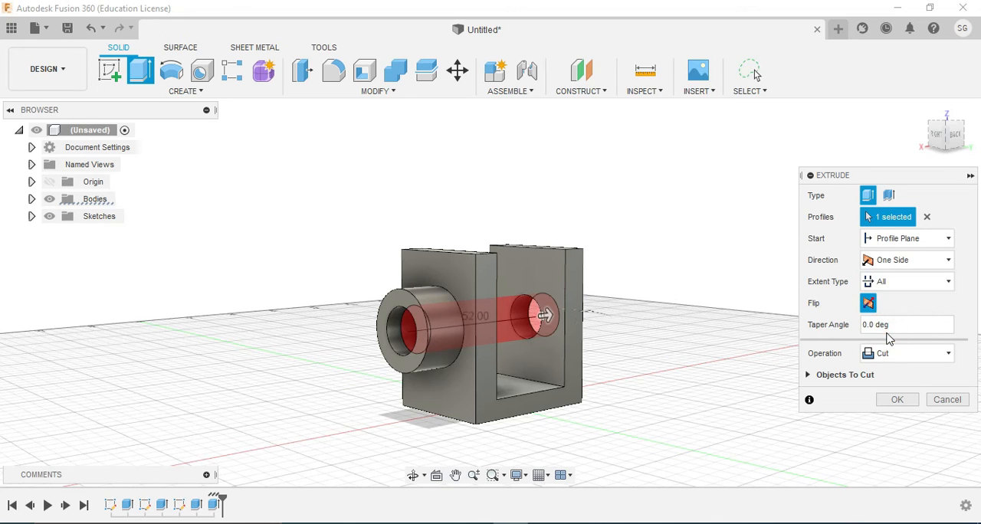
left_click(870, 283)
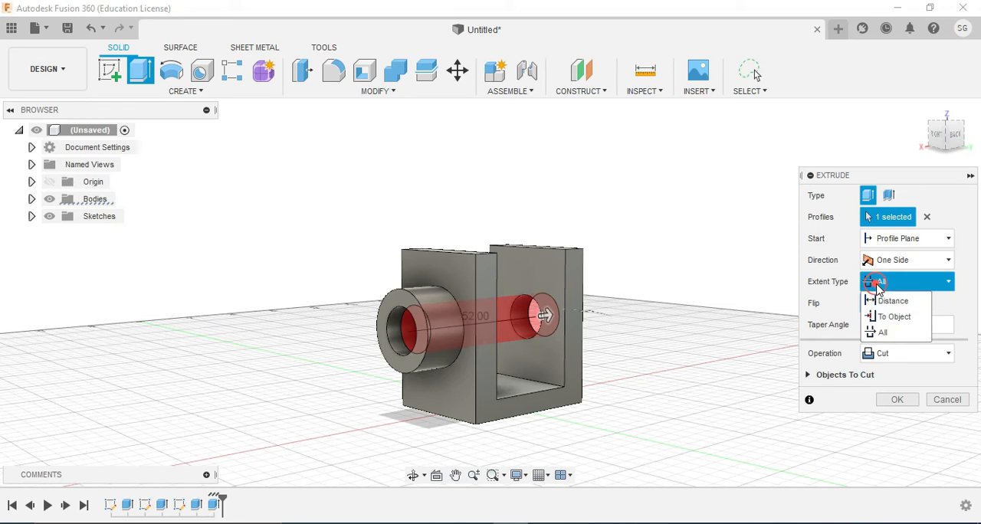
left_click(889, 334)
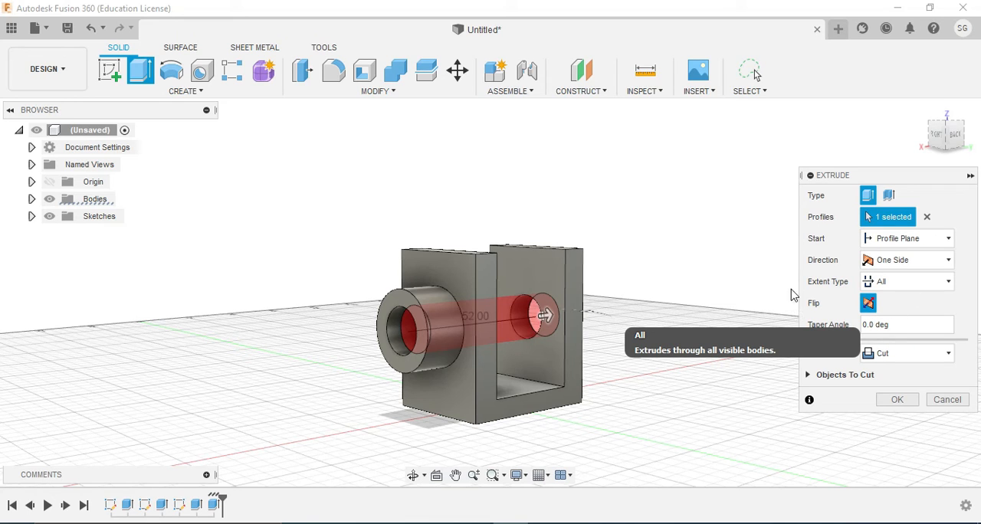
left_click(910, 302)
left_click(911, 355)
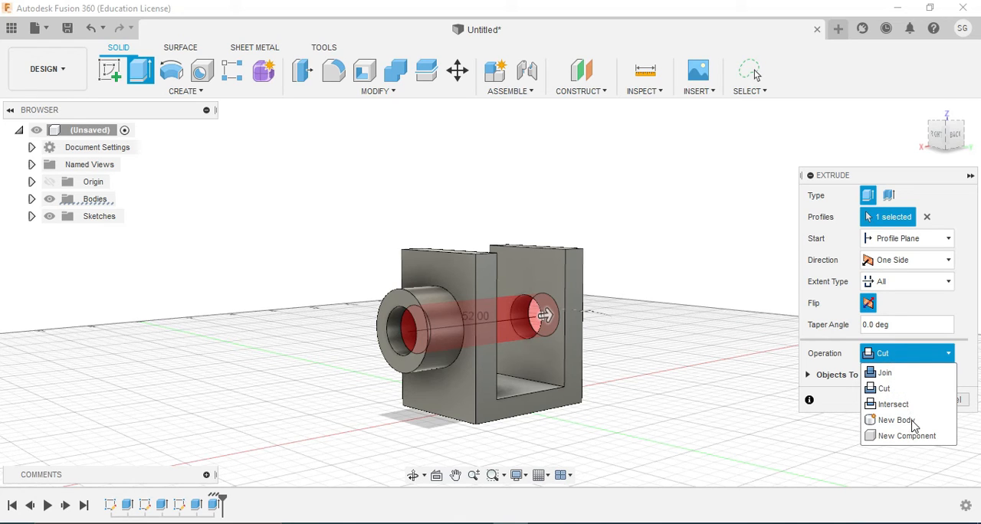
left_click(908, 354)
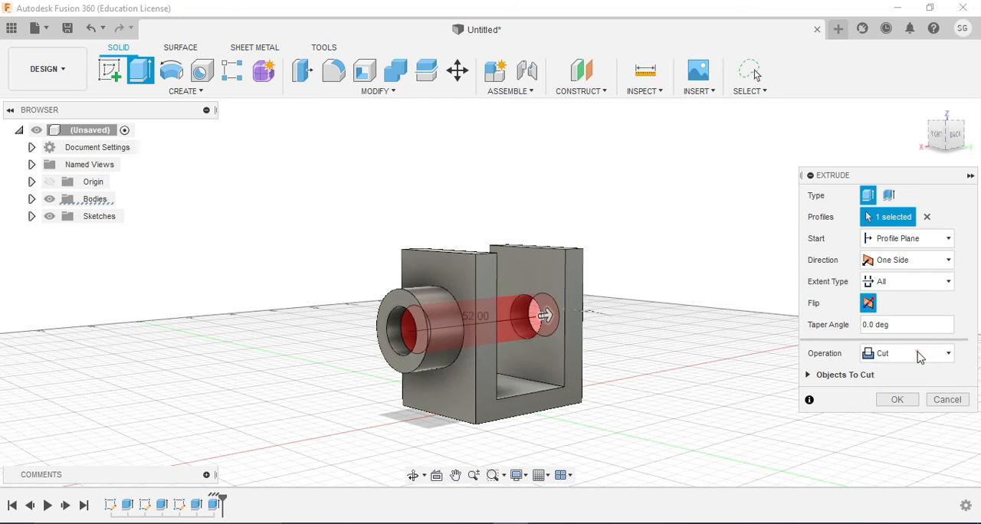
left_click(898, 400)
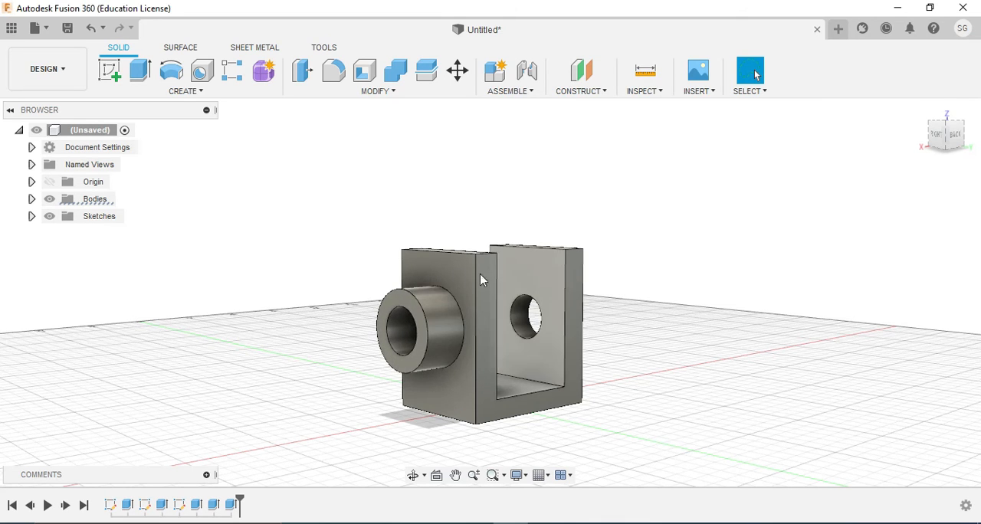
Mirror the boss's outer cylindrical face and its end face across the vertical origin plane midway between the two uprights
left_click(196, 93)
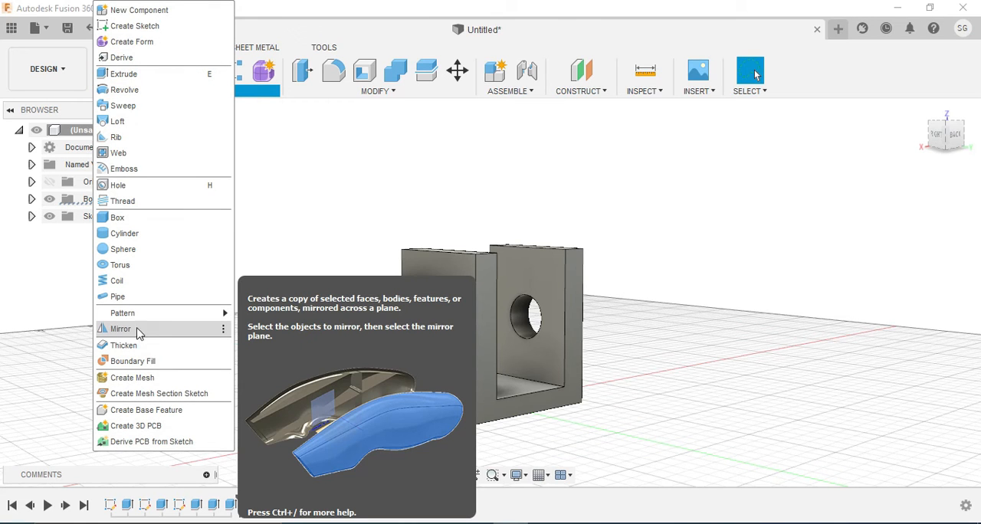
left_click(136, 334)
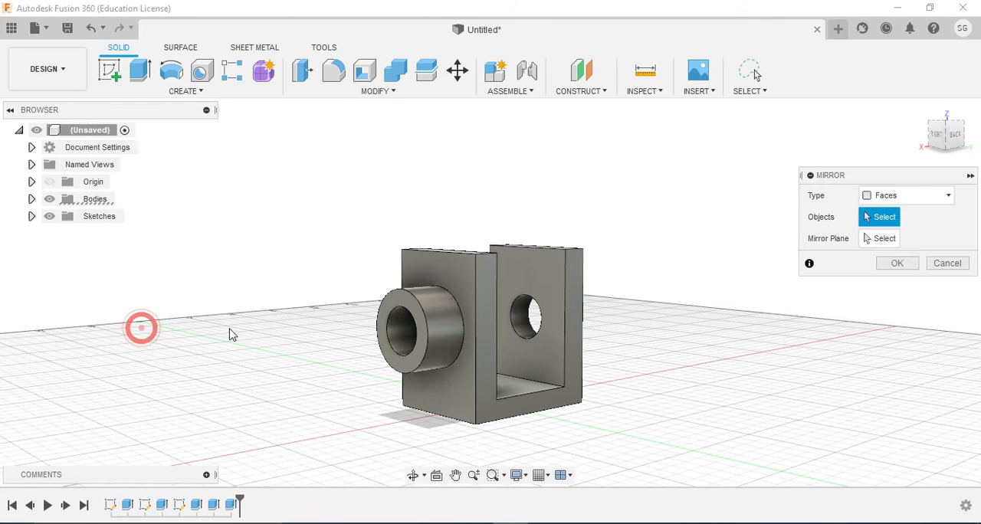
left_click(436, 316)
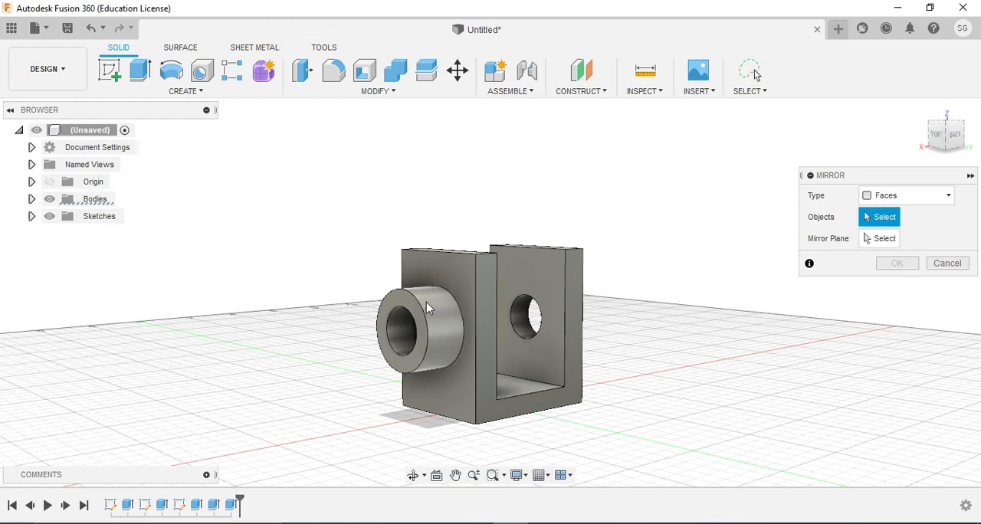
left_click(426, 304)
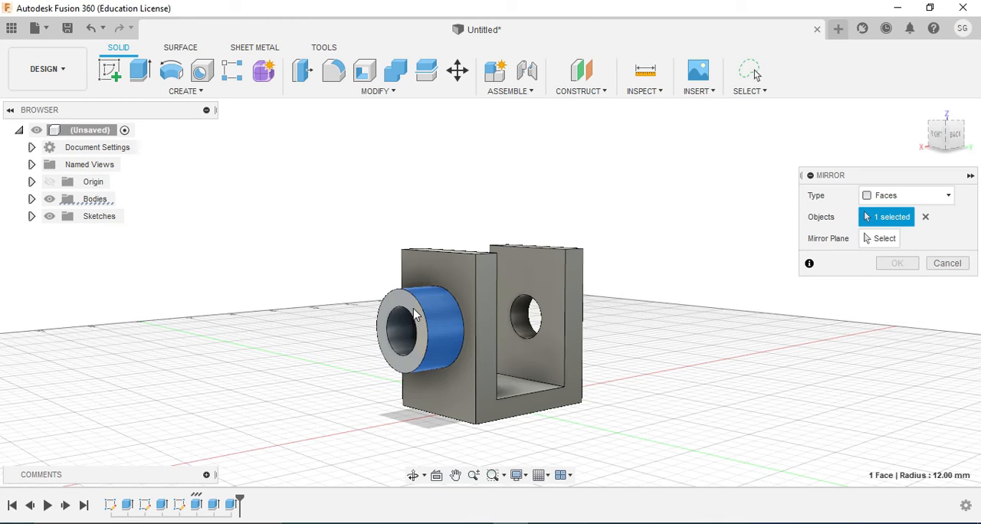
left_click(414, 314)
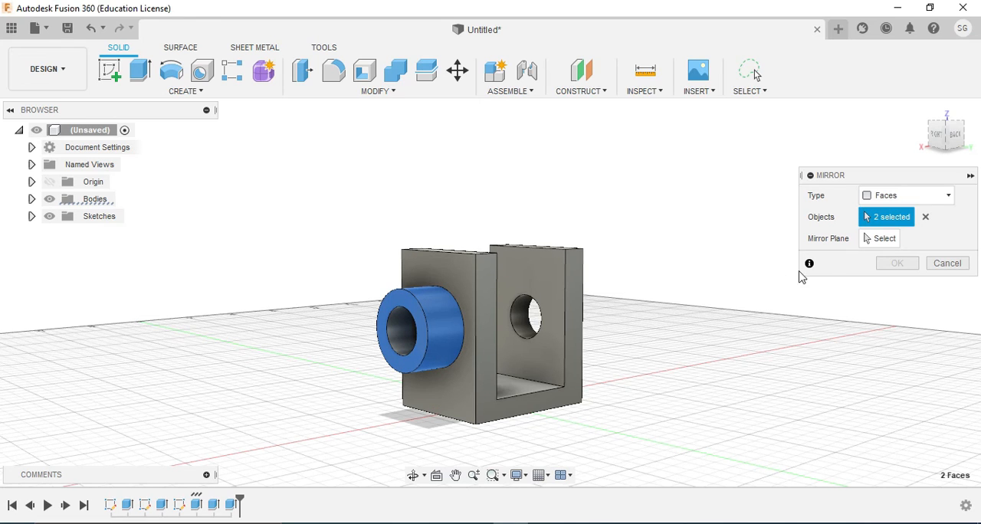
left_click(880, 238)
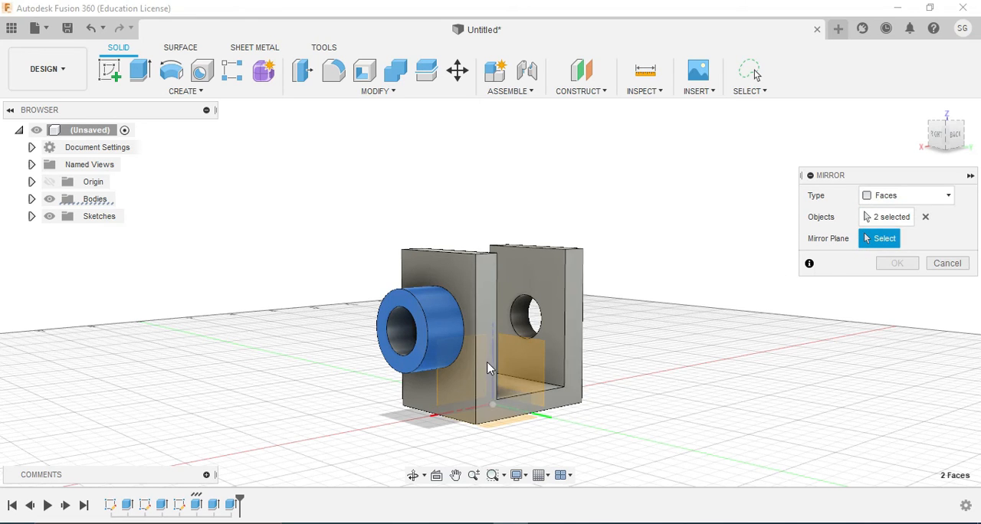
left_click(412, 475)
left_click_drag(490, 402, 452, 423)
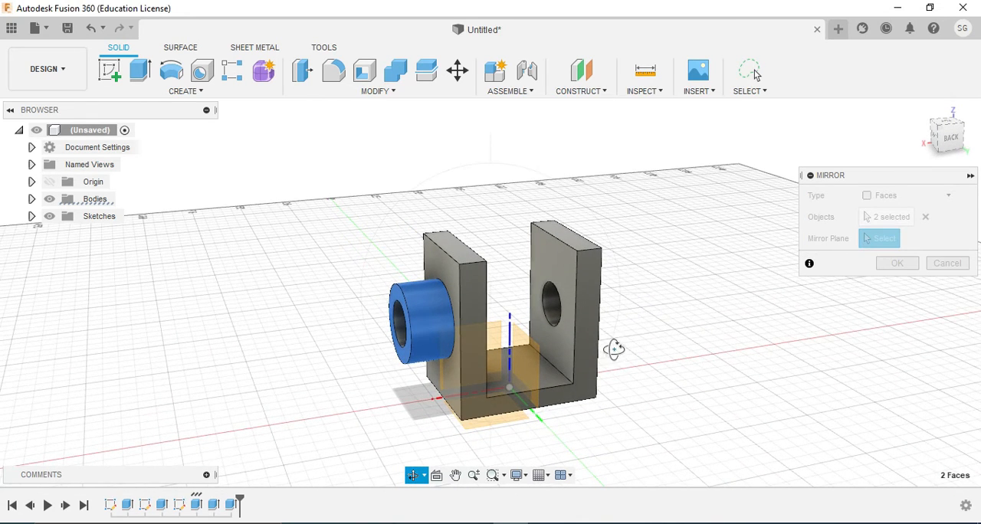
key("Escape")
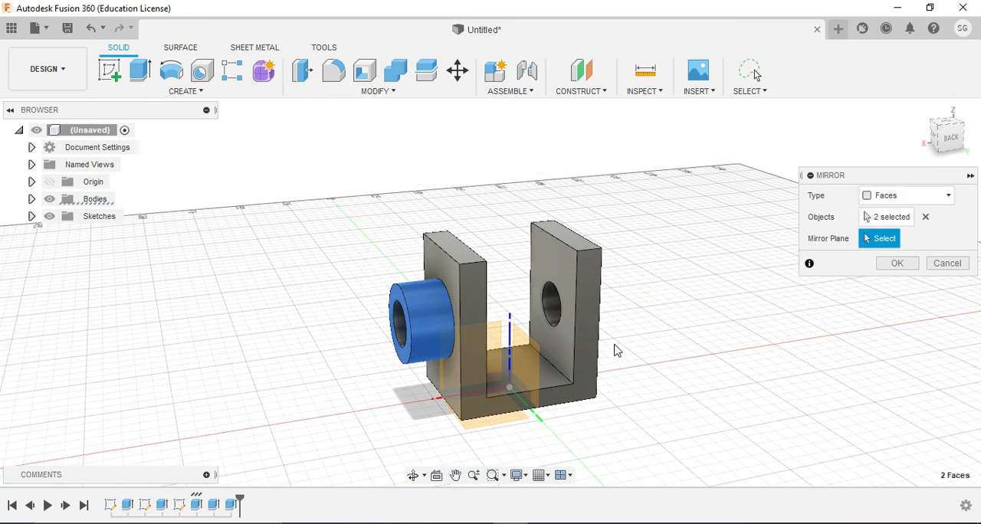
left_click(526, 367)
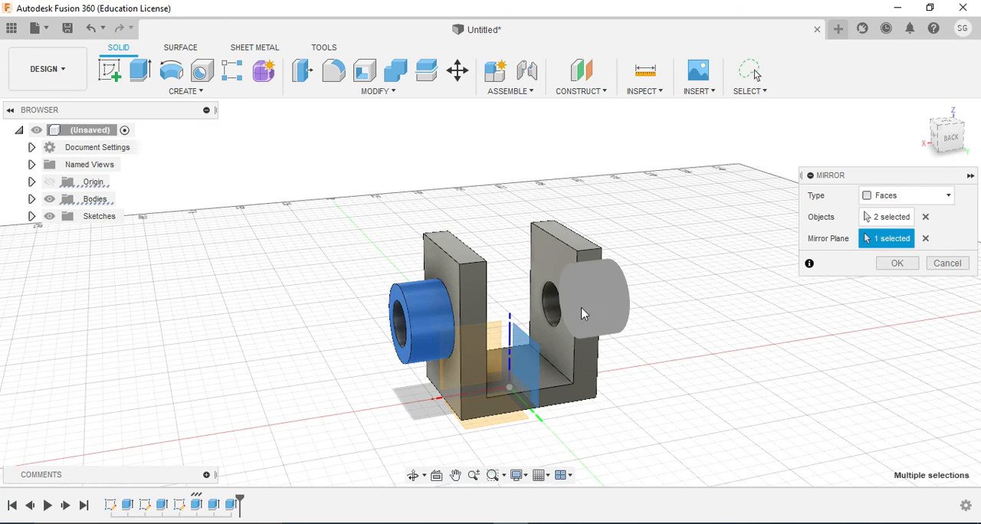
left_click(898, 265)
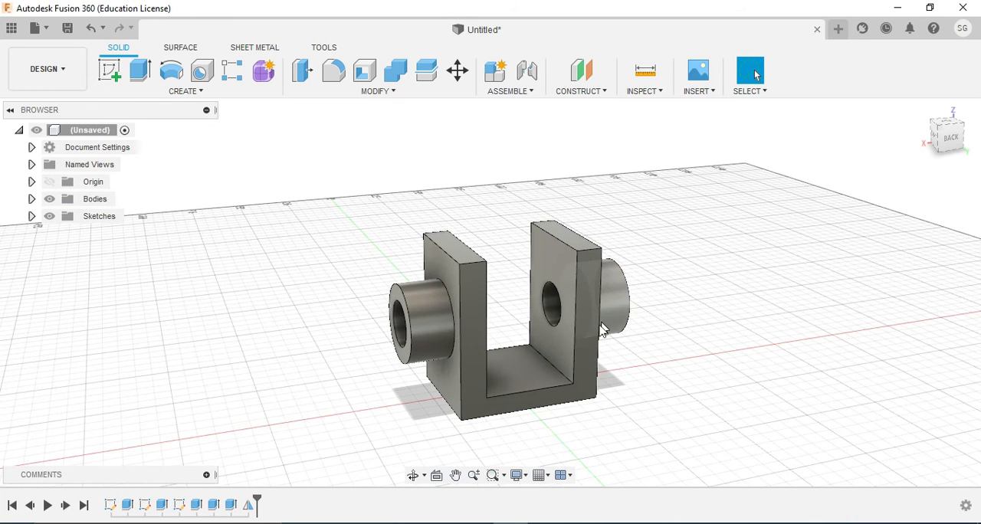
Compare the bearing with the Adobe Reader drawing, then fillet the right-hand upright's back top corner edge with a 15 mm radius in Fusion 360
left_click(413, 476)
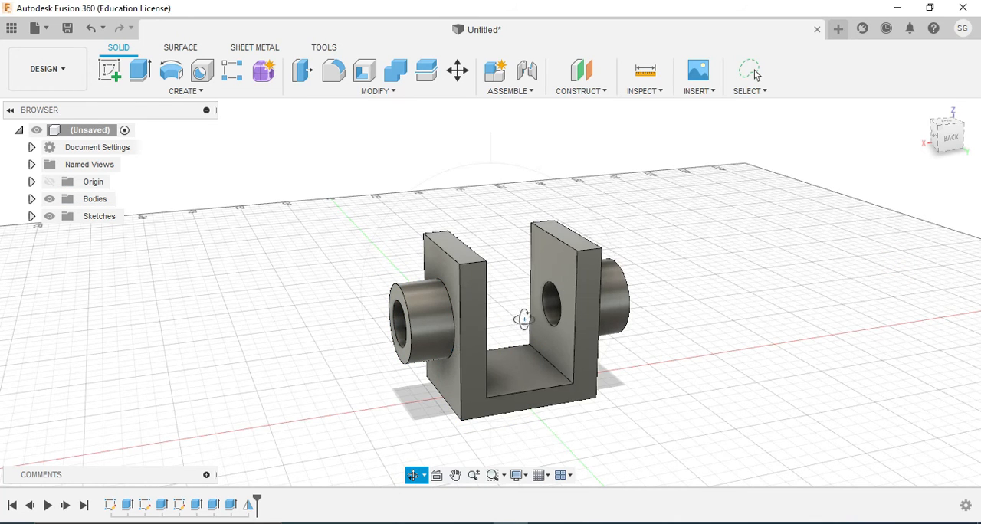
left_click_drag(529, 308, 482, 411)
left_click(477, 523)
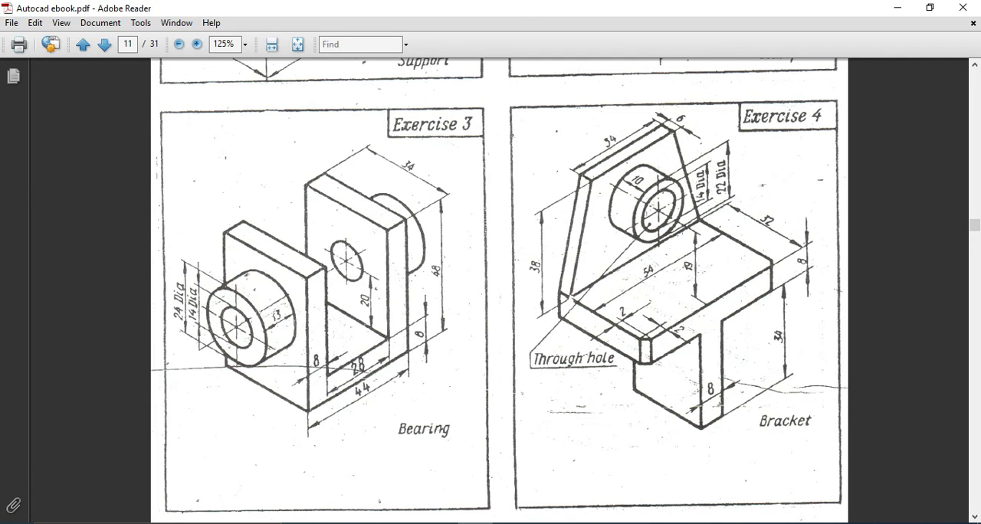
left_click(472, 522)
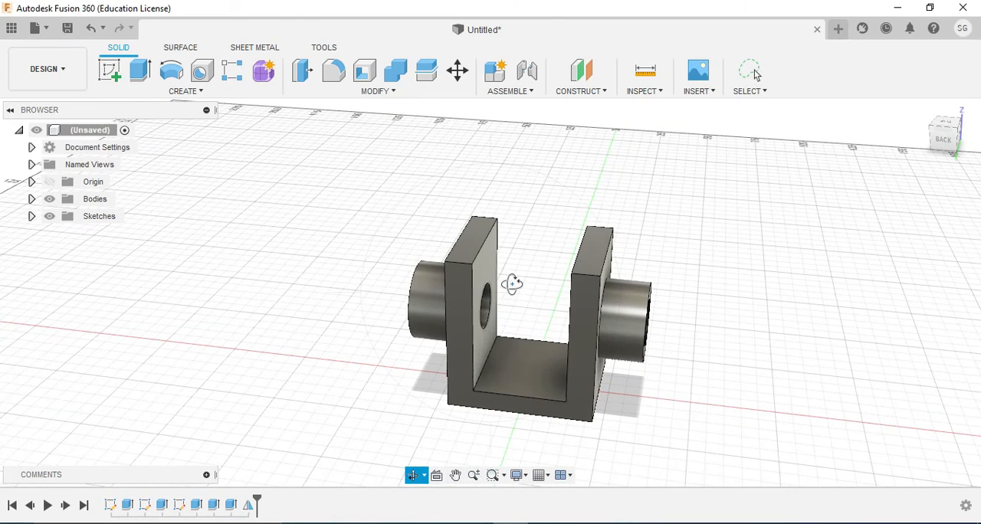
left_click(335, 77)
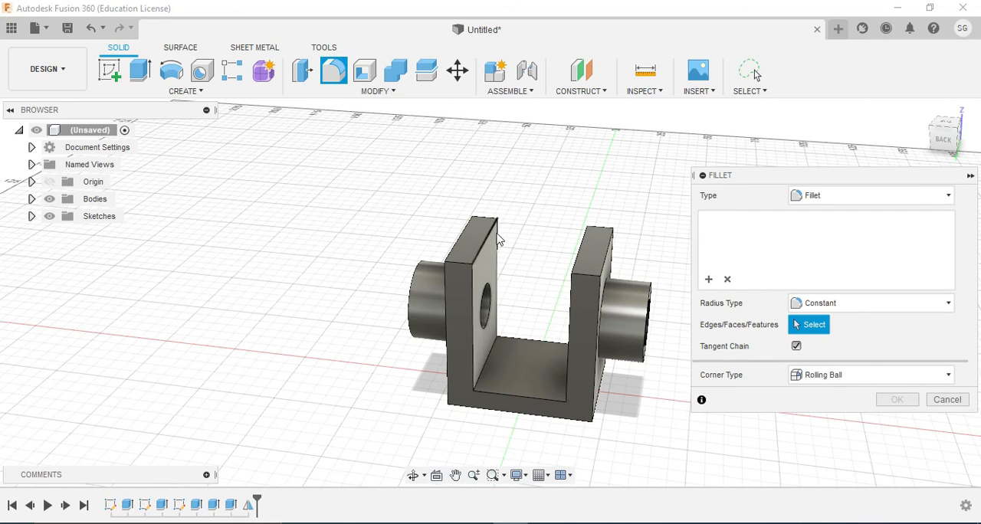
left_click(590, 277)
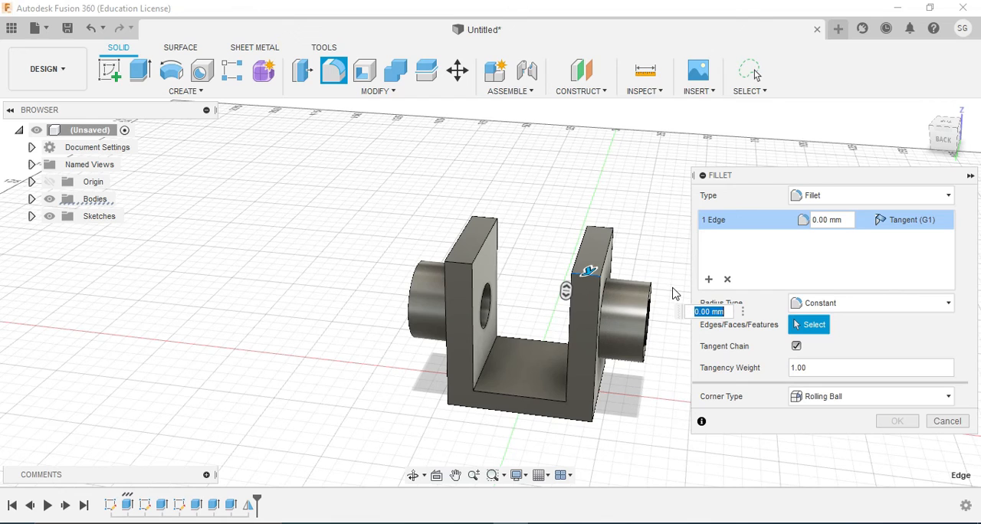
type("15")
key("Return")
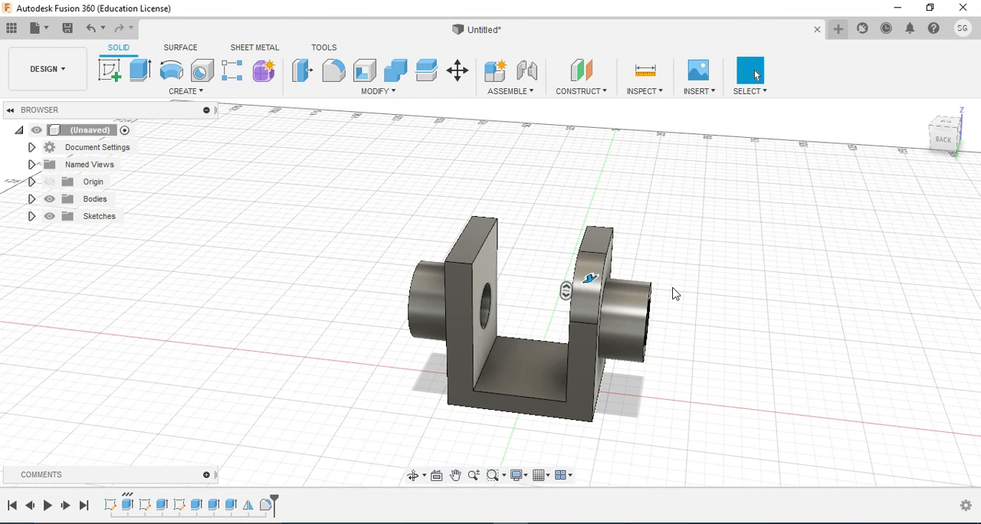
Fillet the other upright's back top corner edge with a 15 mm radius
left_click(459, 264)
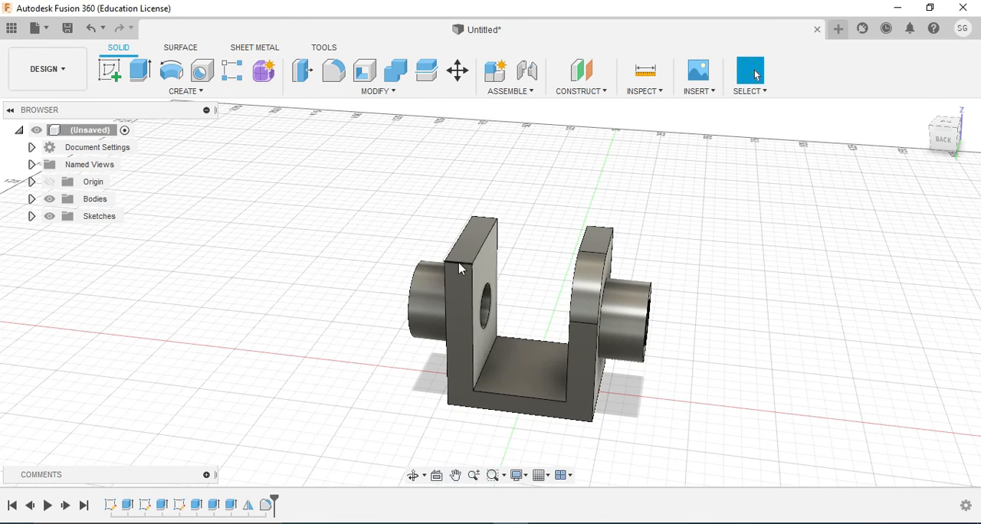
left_click(334, 70)
type("15")
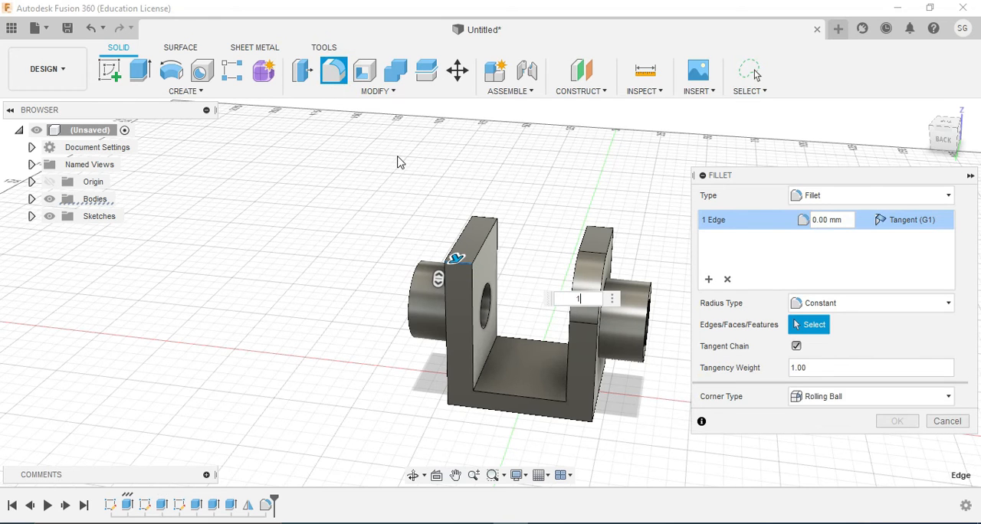
key("Return")
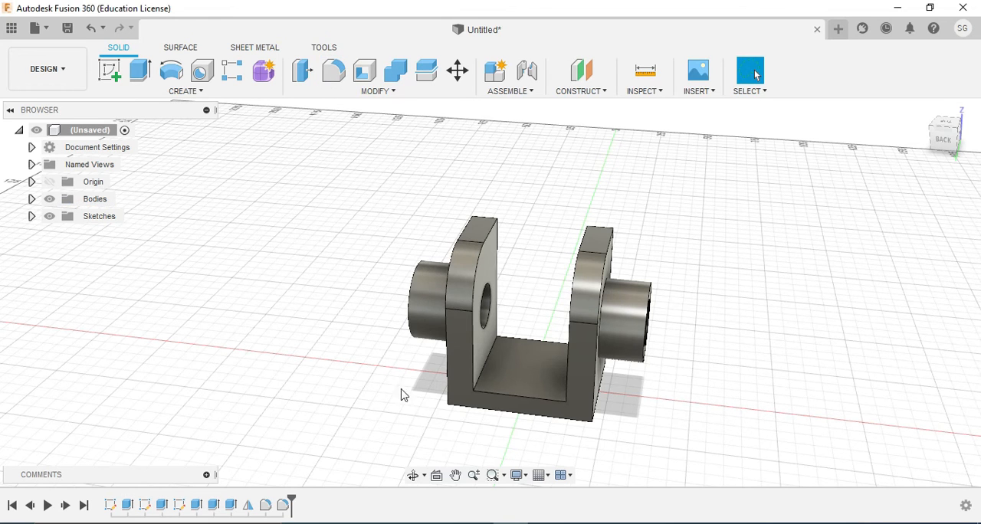
Fillet the front top corner edges of both uprights together, matching the radius of their back top corners
left_click(412, 475)
left_click_drag(536, 317, 224, 132)
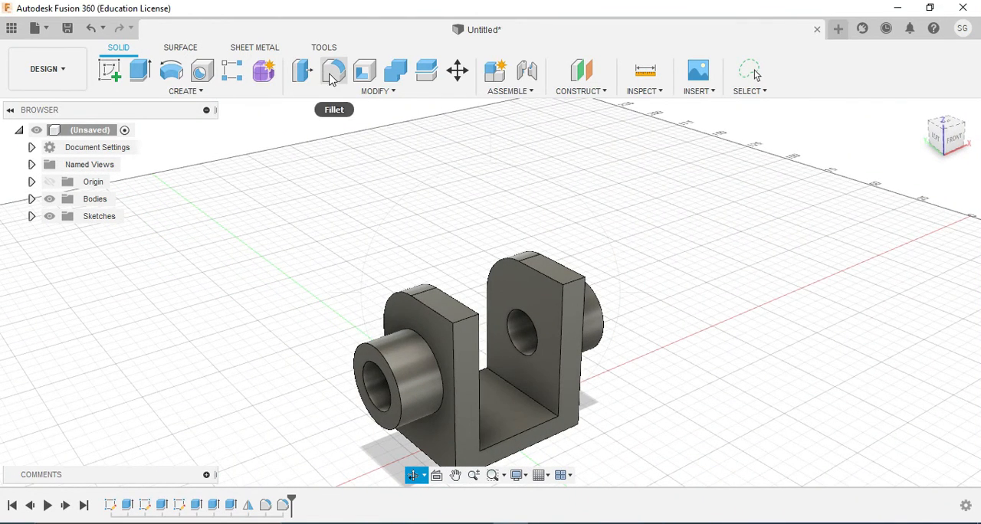
left_click(333, 71)
left_click(469, 318)
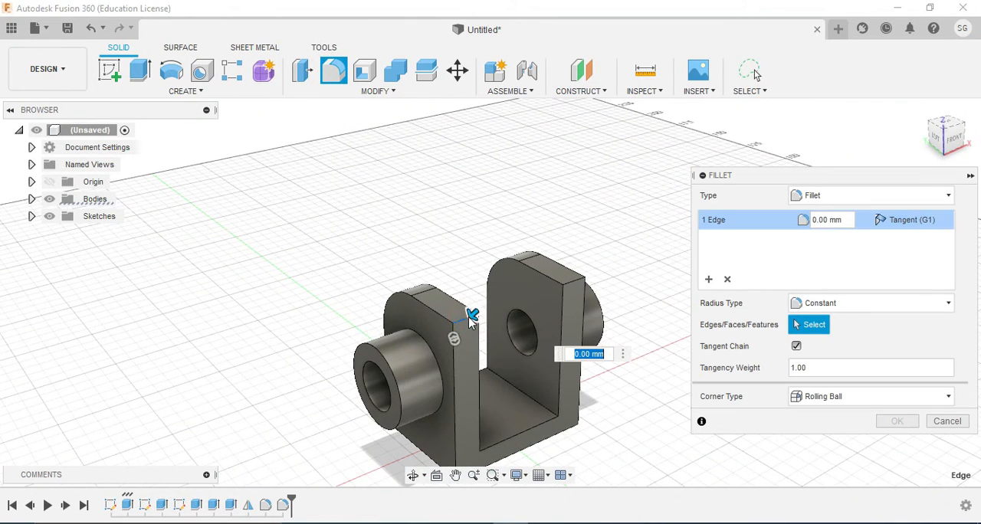
left_click(571, 281)
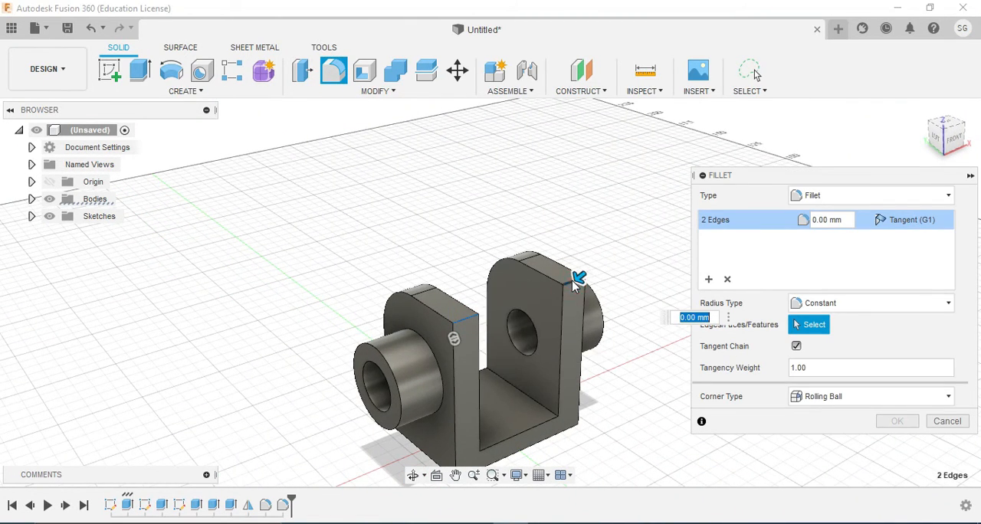
type("10")
key("Return")
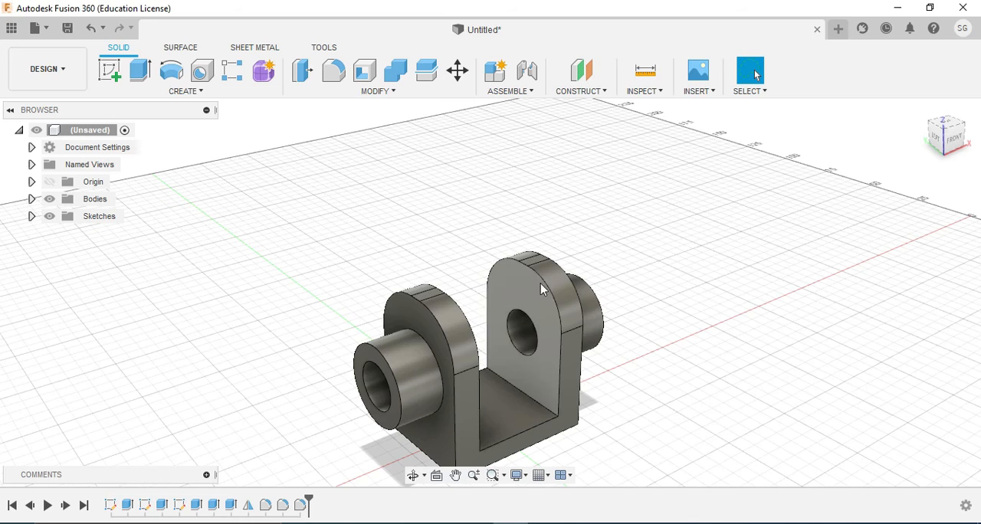
middle_click_drag(440, 291, 440, 253)
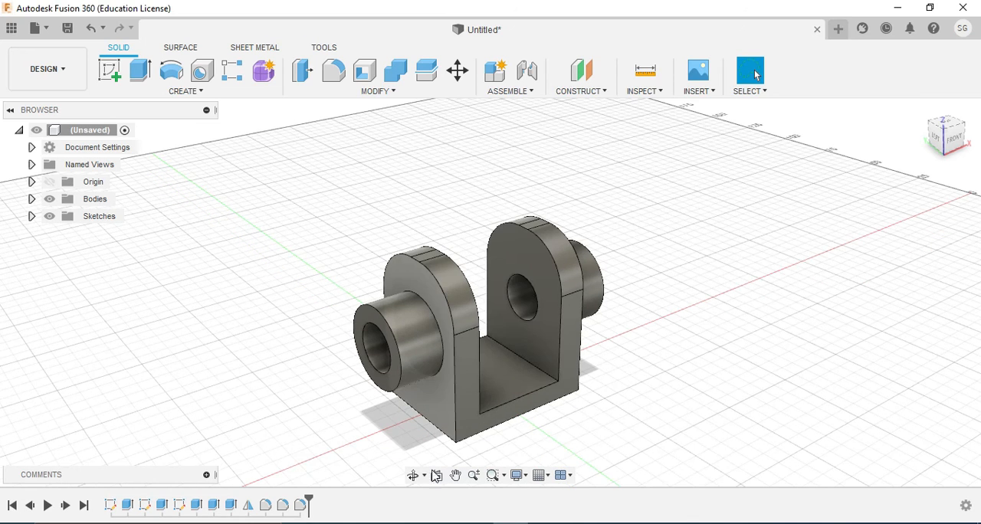
left_click(411, 477)
left_click_drag(468, 315, 637, 328)
left_click_drag(687, 261, 687, 262)
key("Escape")
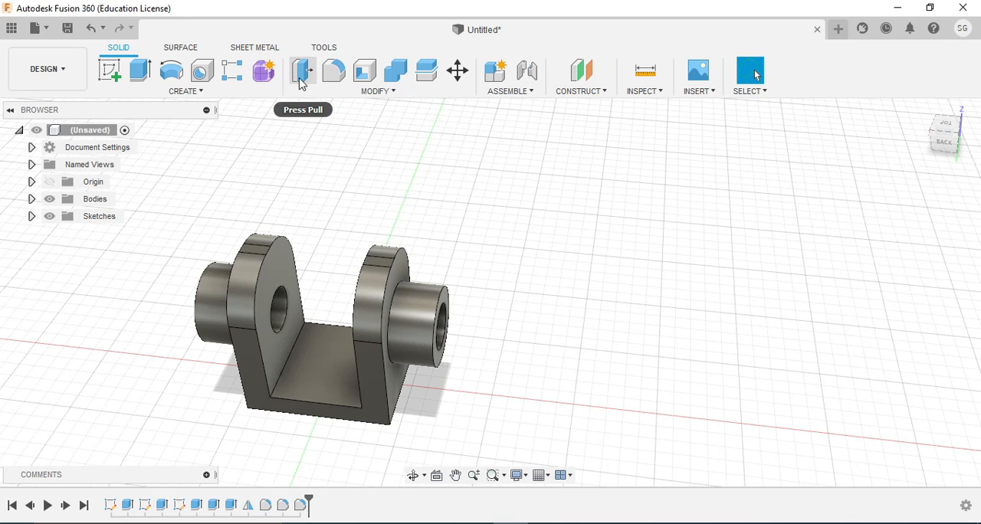
left_click(304, 73)
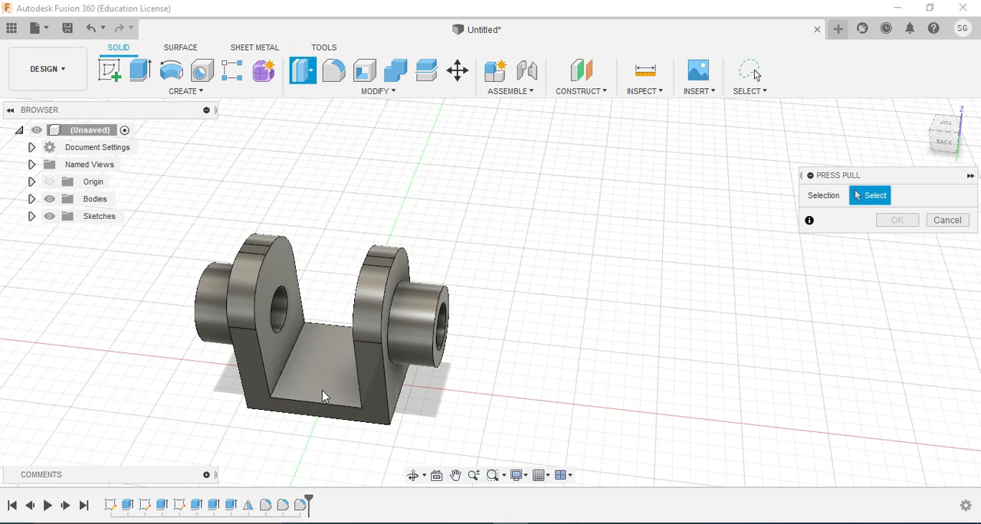
left_click(367, 369)
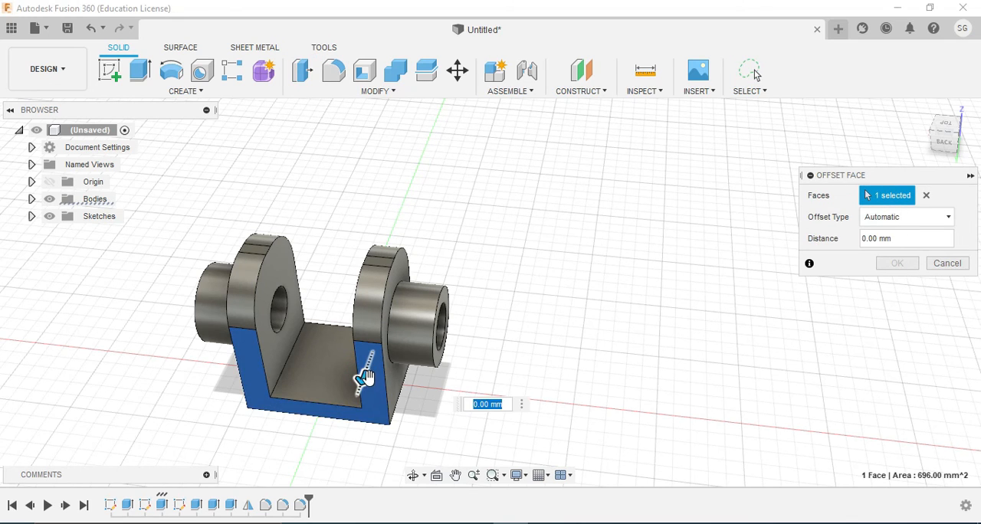
left_click_drag(364, 378, 383, 389)
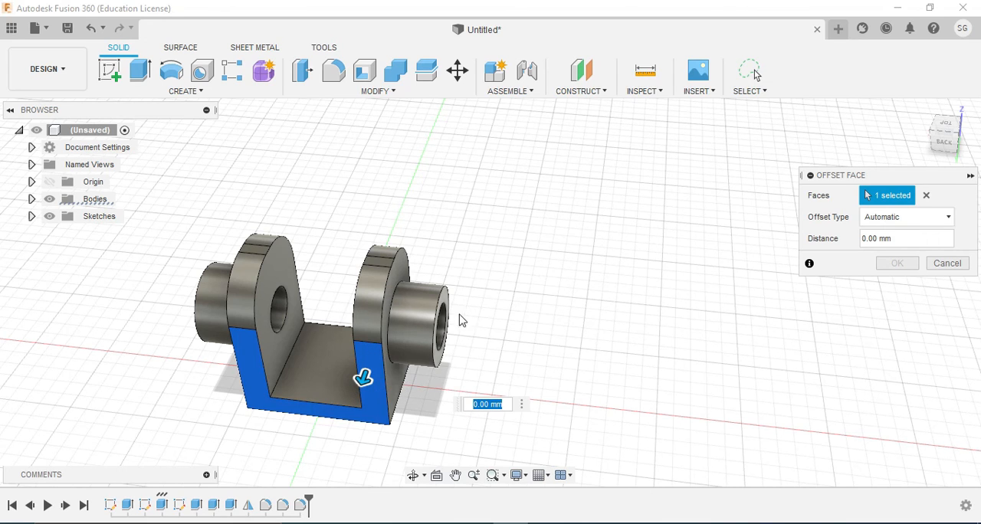
left_click(517, 252)
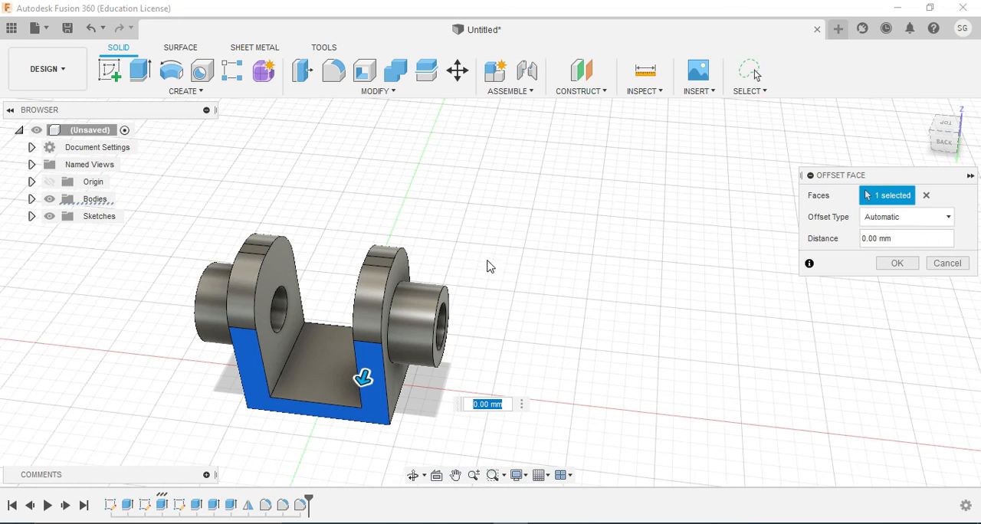
left_click(948, 263)
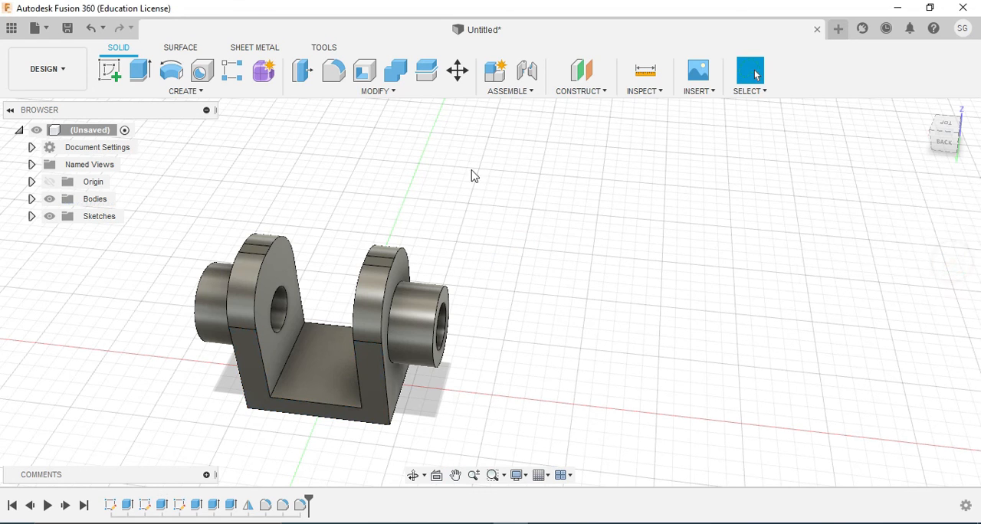
Shell the body from the base's upper face between the uprights with a 2 mm inside thickness
left_click(372, 82)
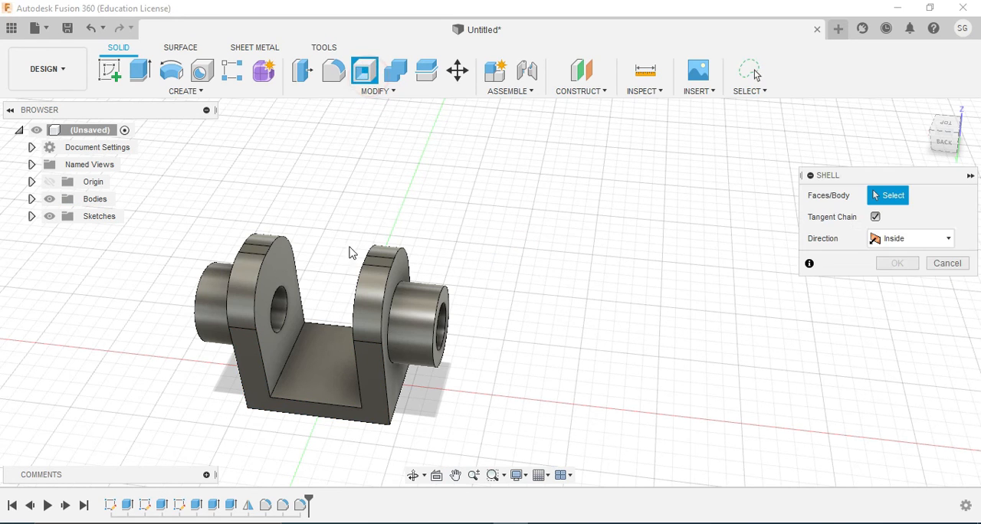
left_click(322, 360)
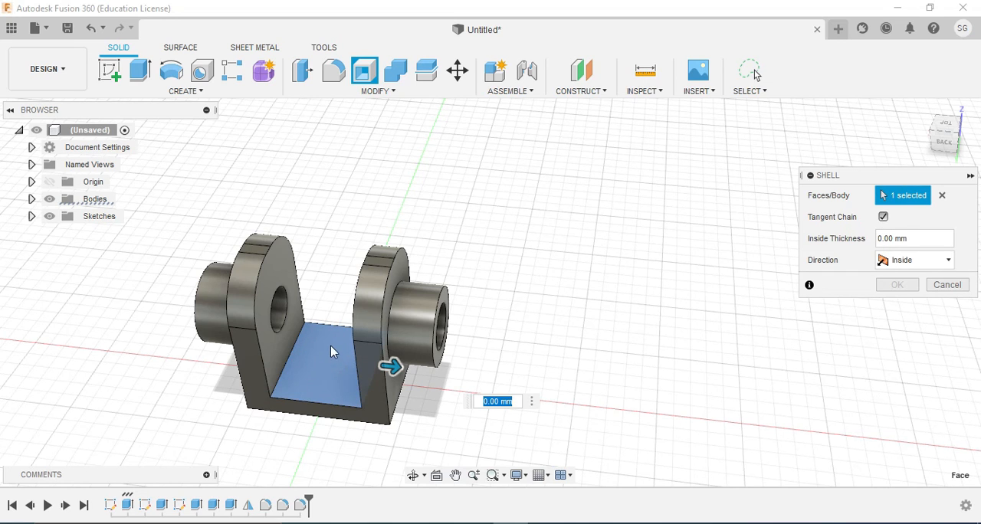
type("2")
key("Return")
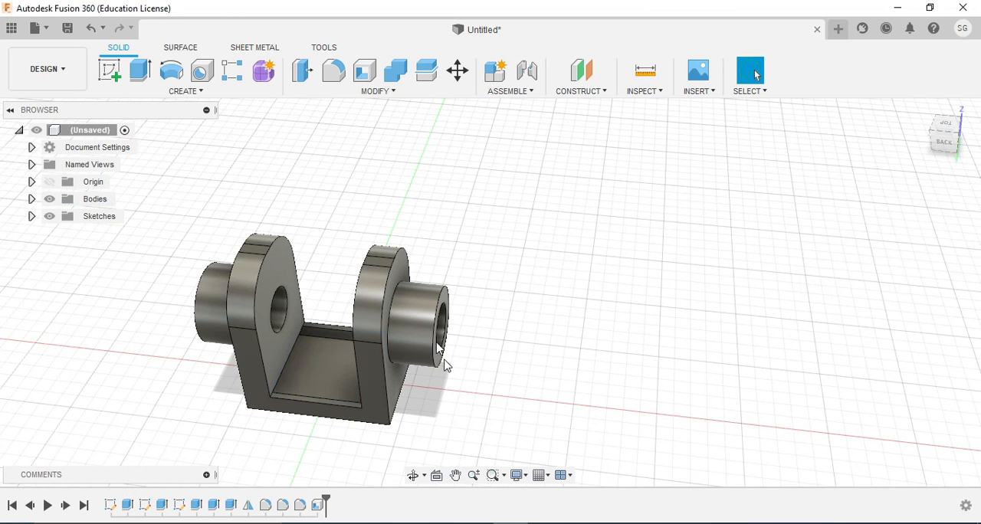
left_click(413, 476)
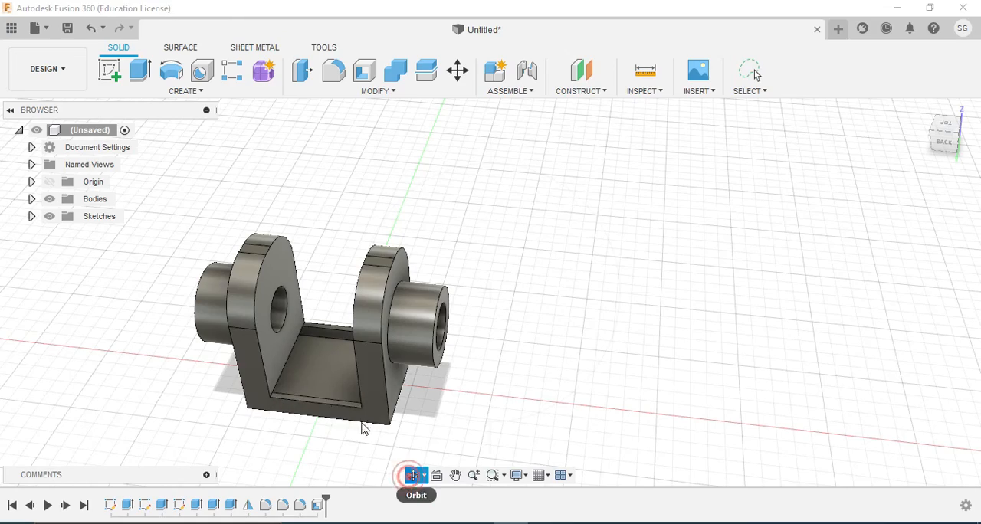
scroll(337, 368, "up", 3)
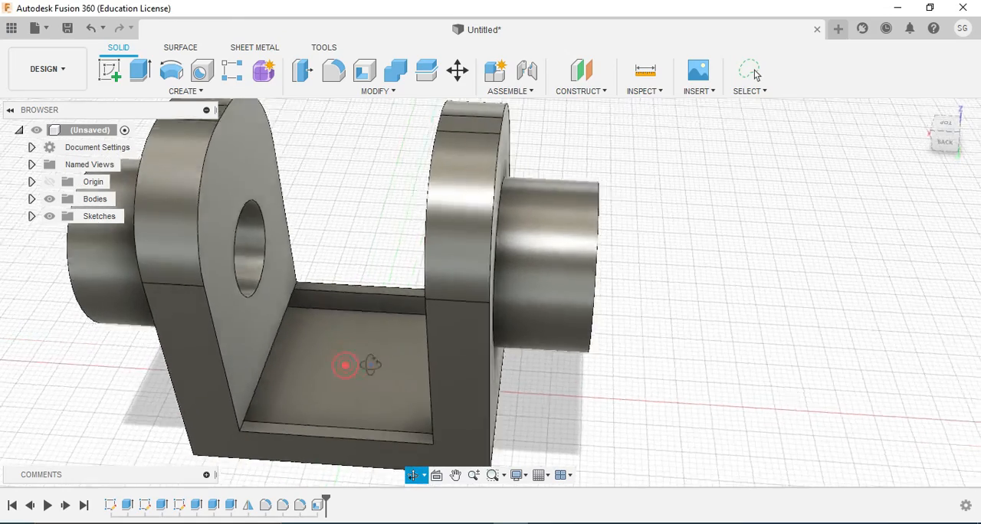